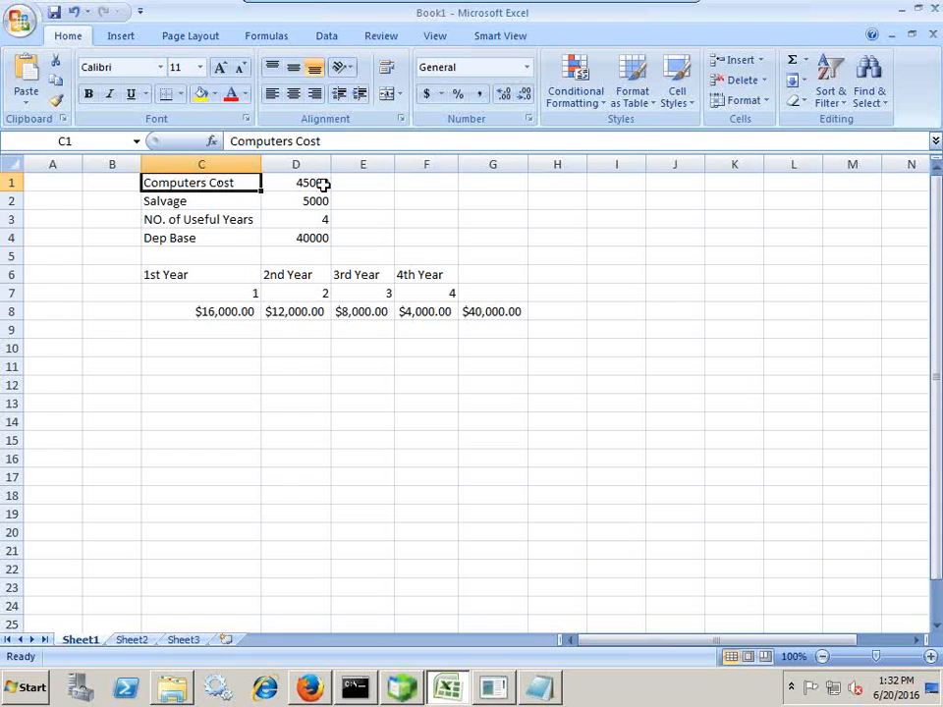
Step: Review the computers' cost, salvage value, useful years and depreciable base in C1:D4, including the formula in D4
click(224, 198)
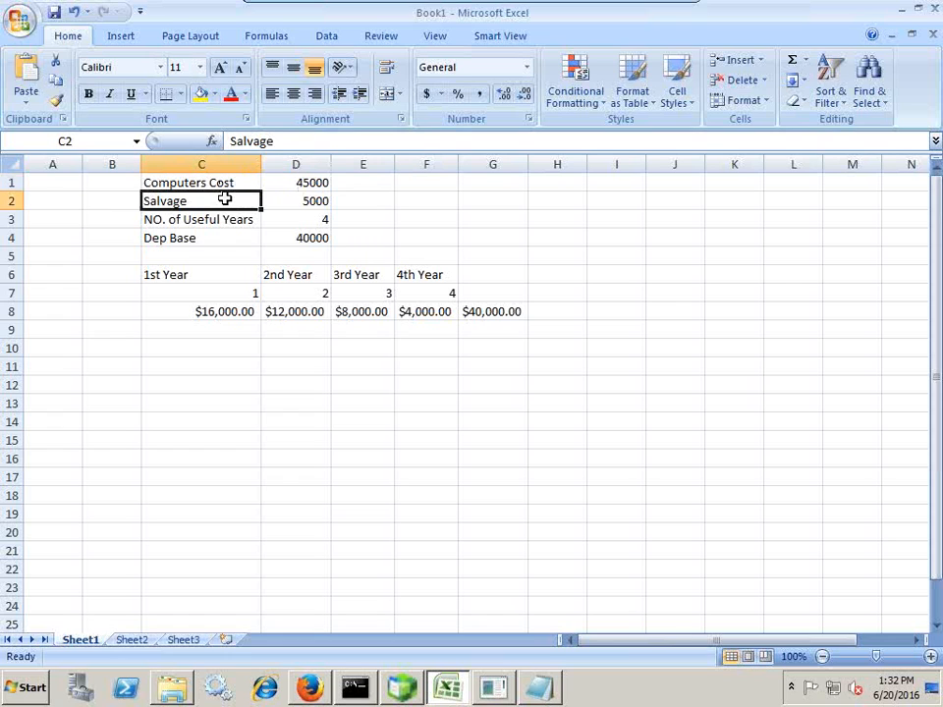
click(290, 202)
click(222, 220)
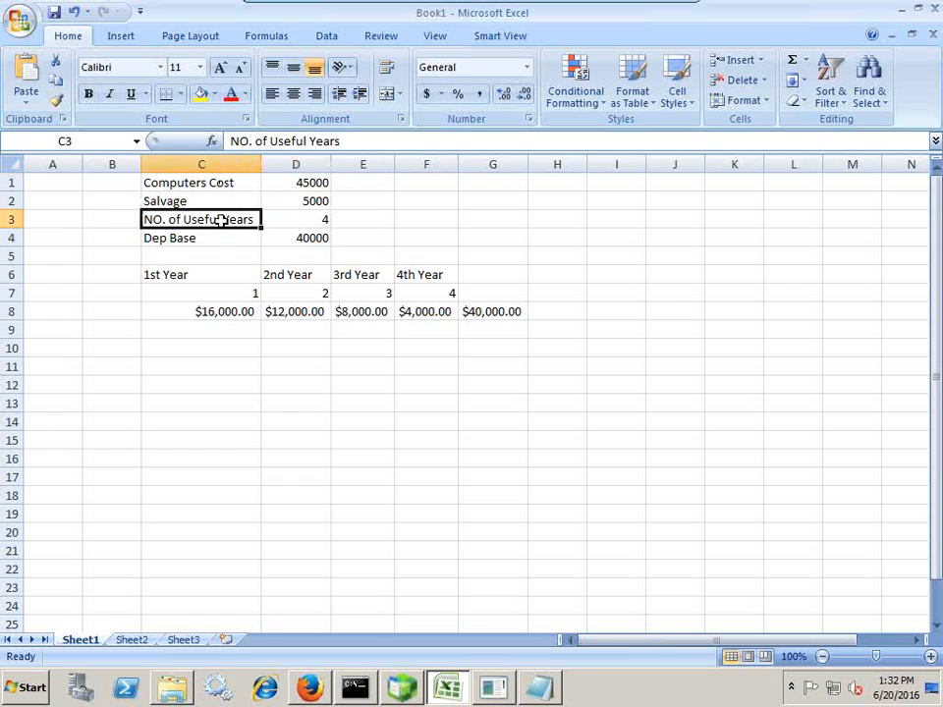
click(316, 217)
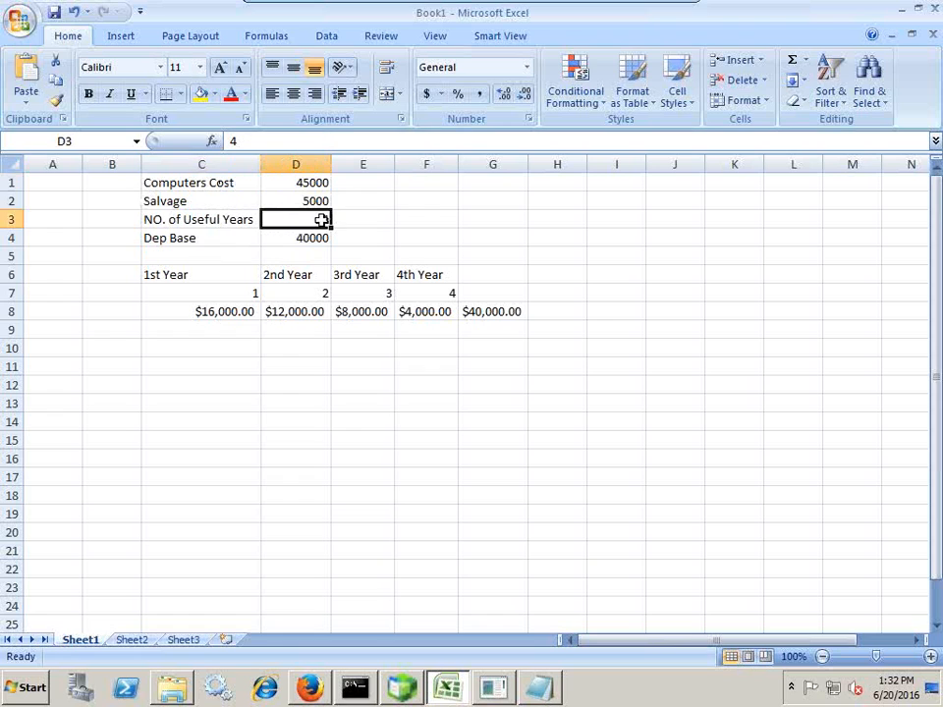
click(225, 243)
click(293, 238)
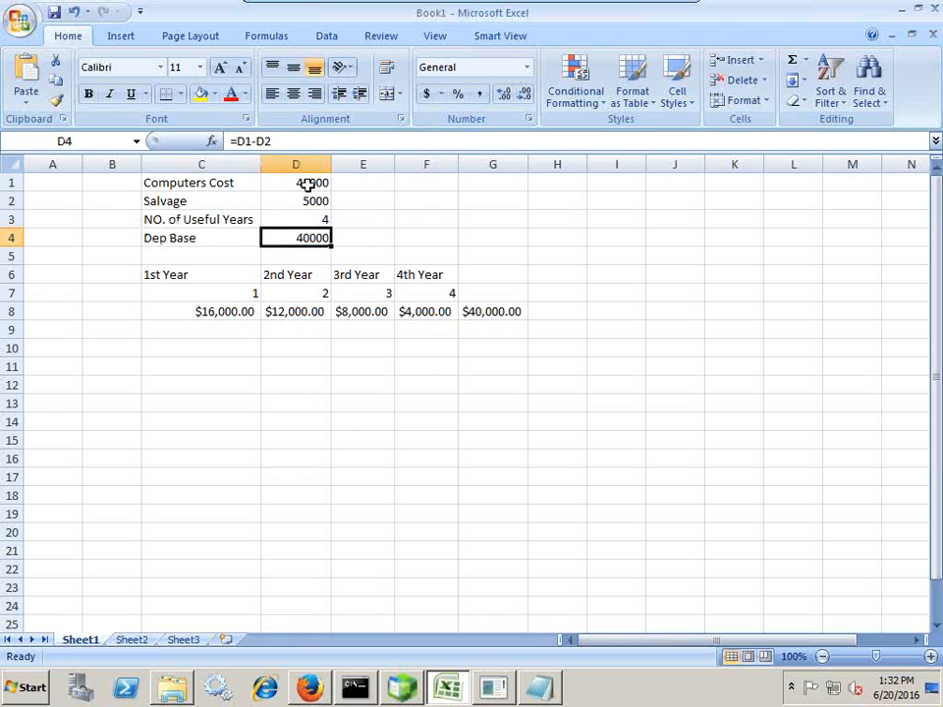
click(307, 184)
click(303, 235)
Step: Enter =SYD(D1,D2,D3,C7) in cell C9 to calculate the first-year depreciation
click(247, 308)
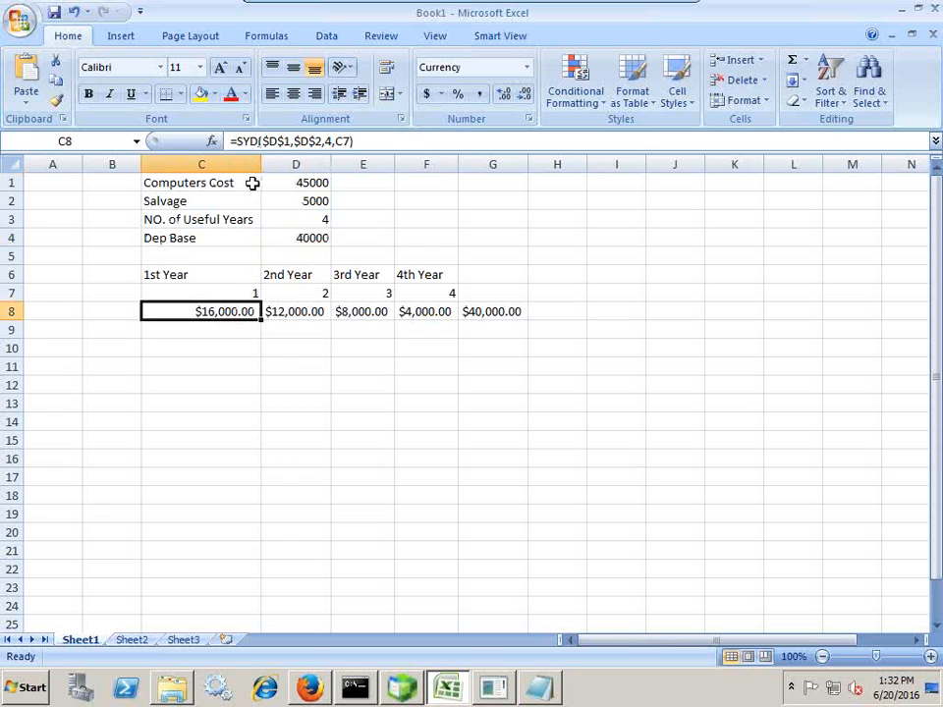
key(Return)
text(=)
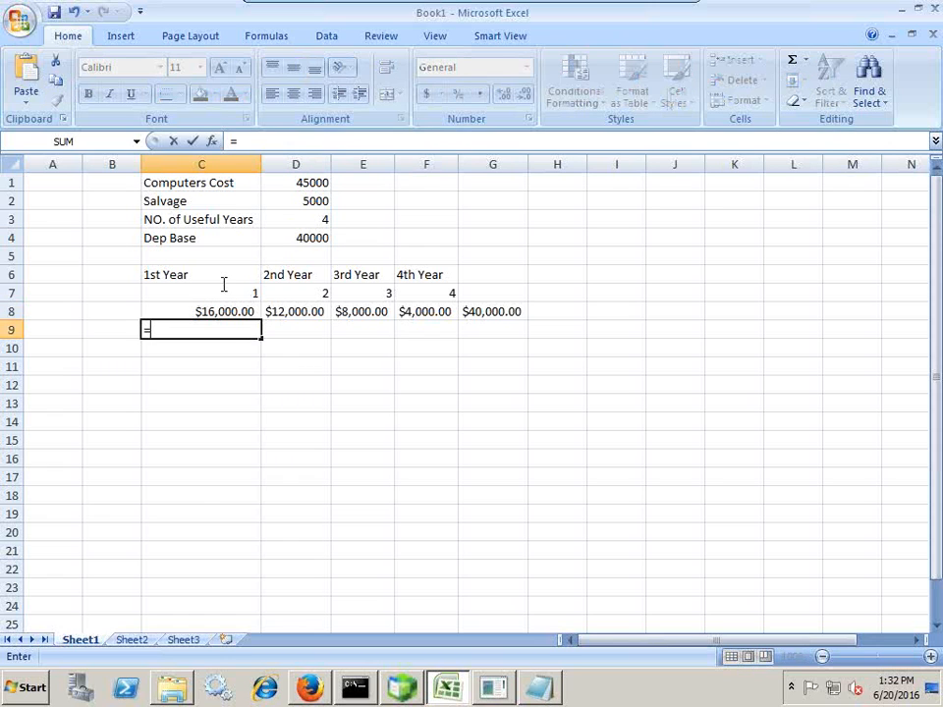
text(SYD()
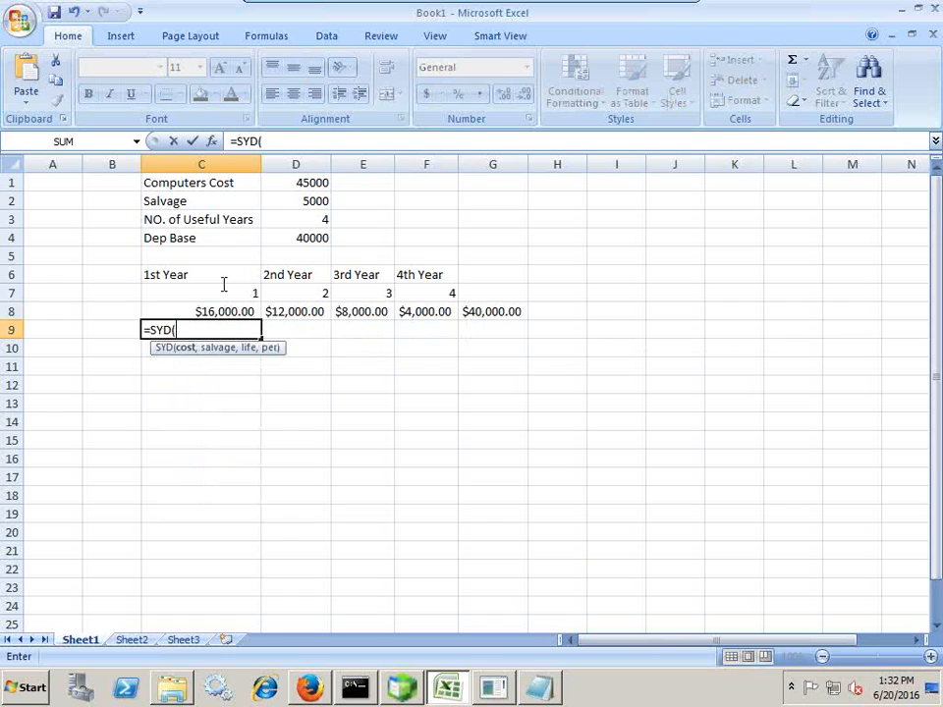
click(310, 182)
text(,)
click(297, 202)
text(,)
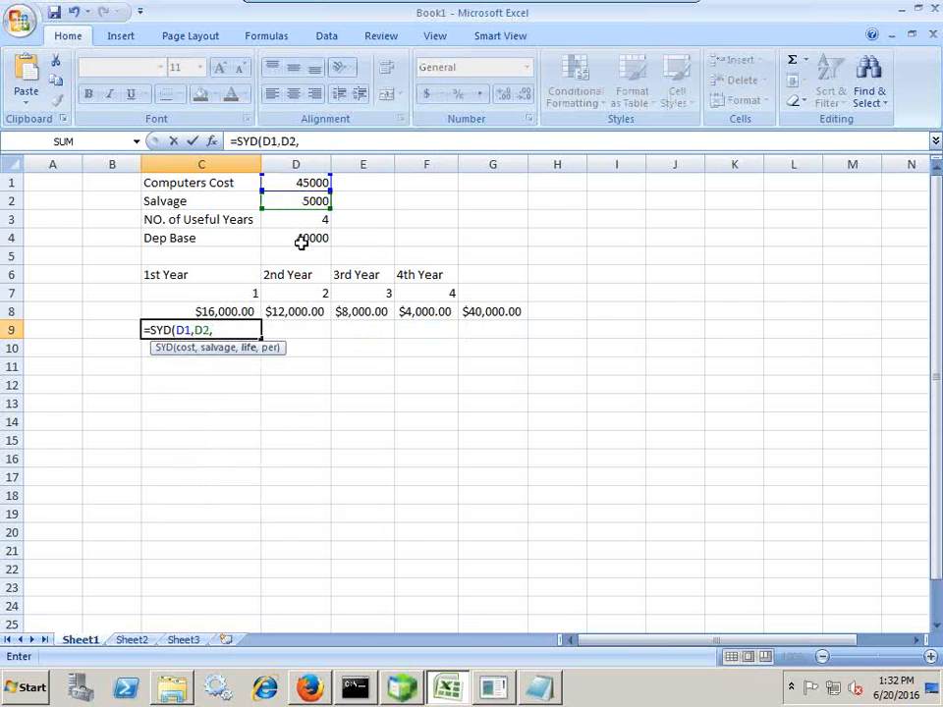
click(298, 217)
text(,)
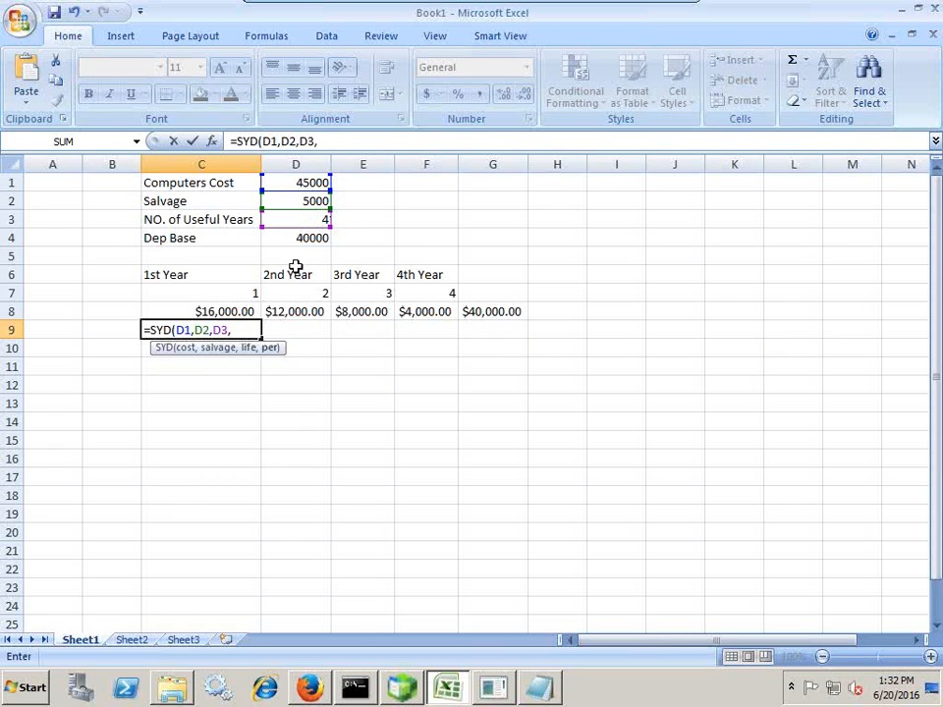
click(249, 291)
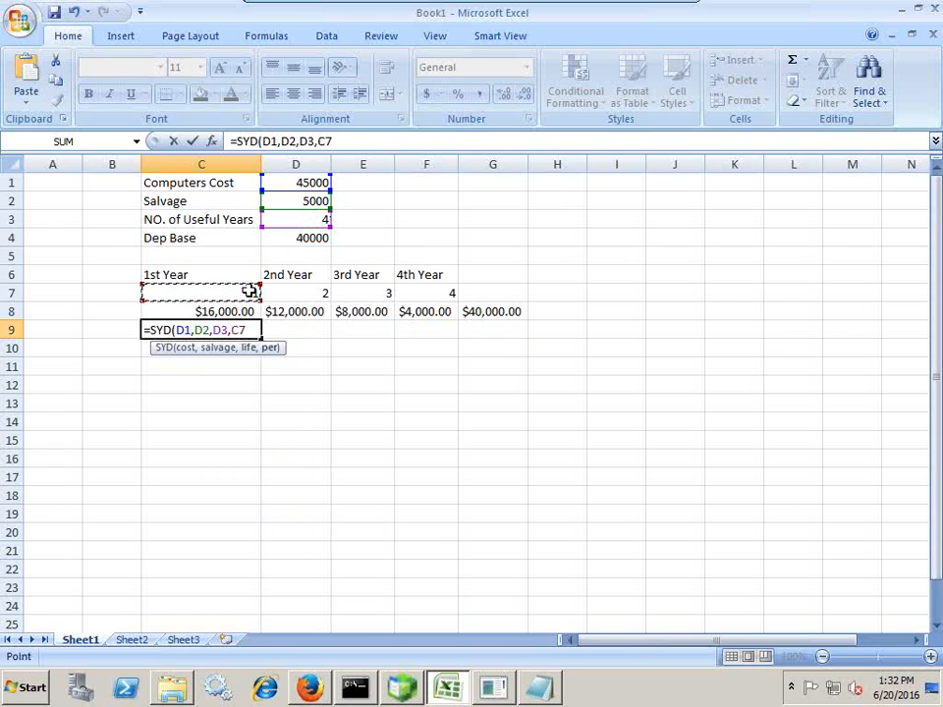
text())
key(Return)
key(Up)
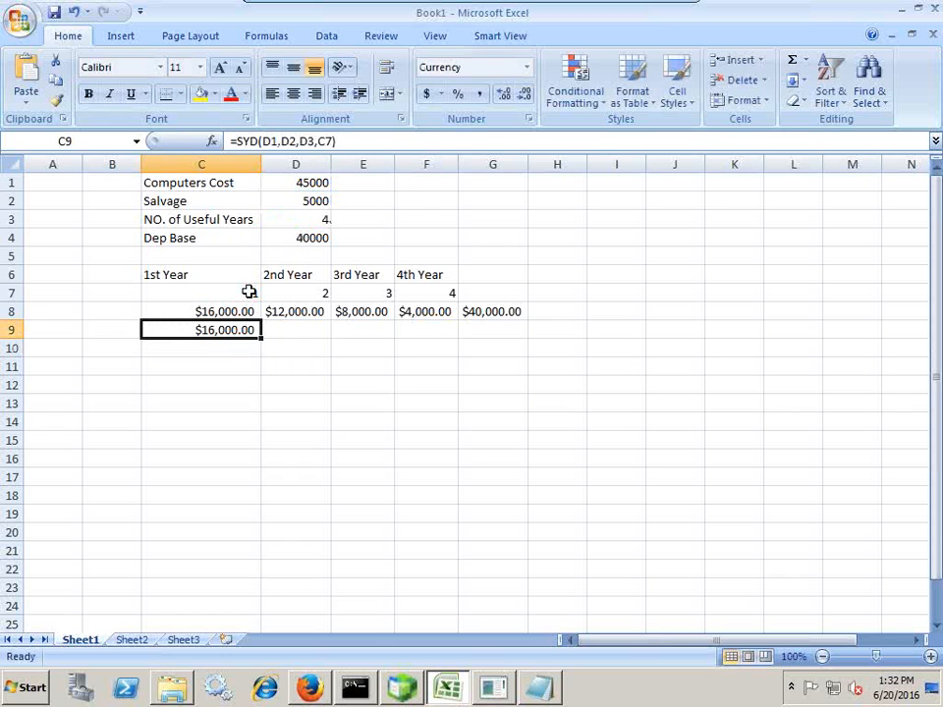
Step: Inspect the SYD formulas for each year in row 8 and compare the sum of C8:F8 with the total
click(305, 312)
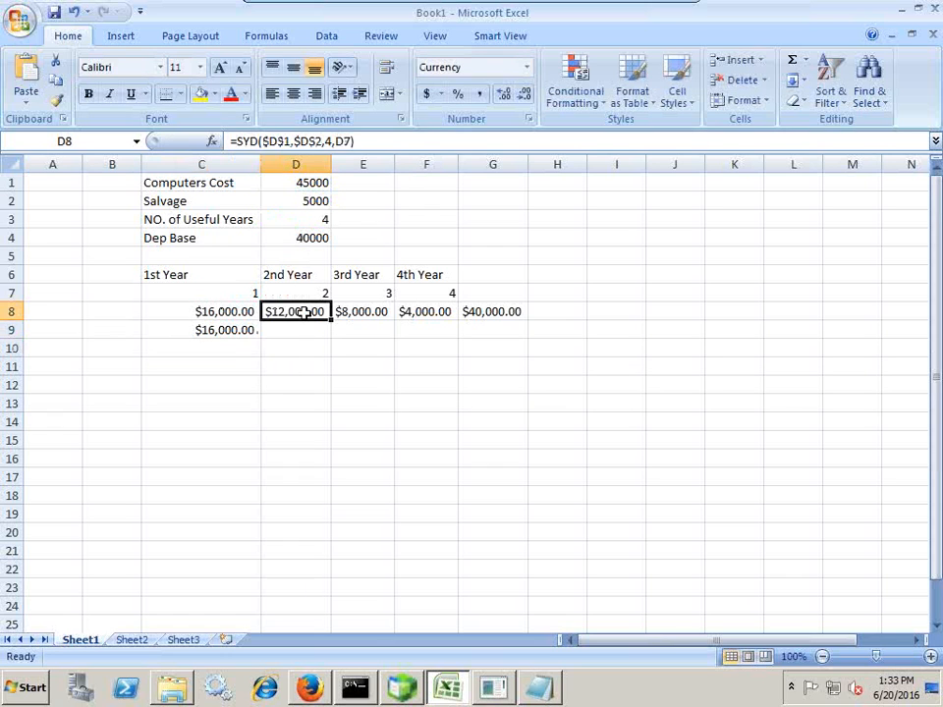
click(354, 311)
click(431, 314)
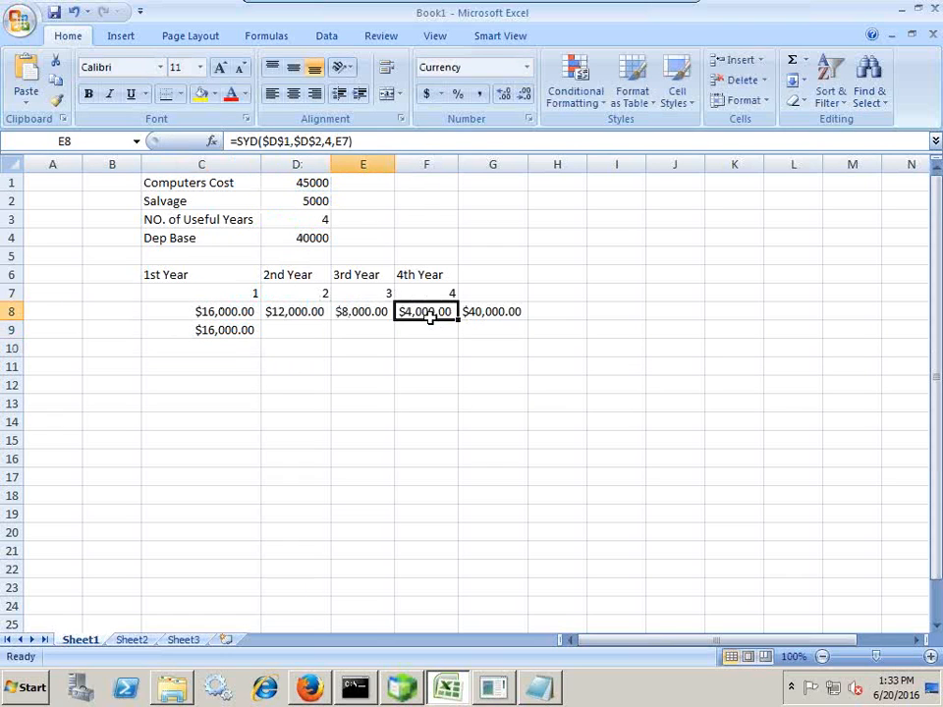
click(292, 327)
click(371, 312)
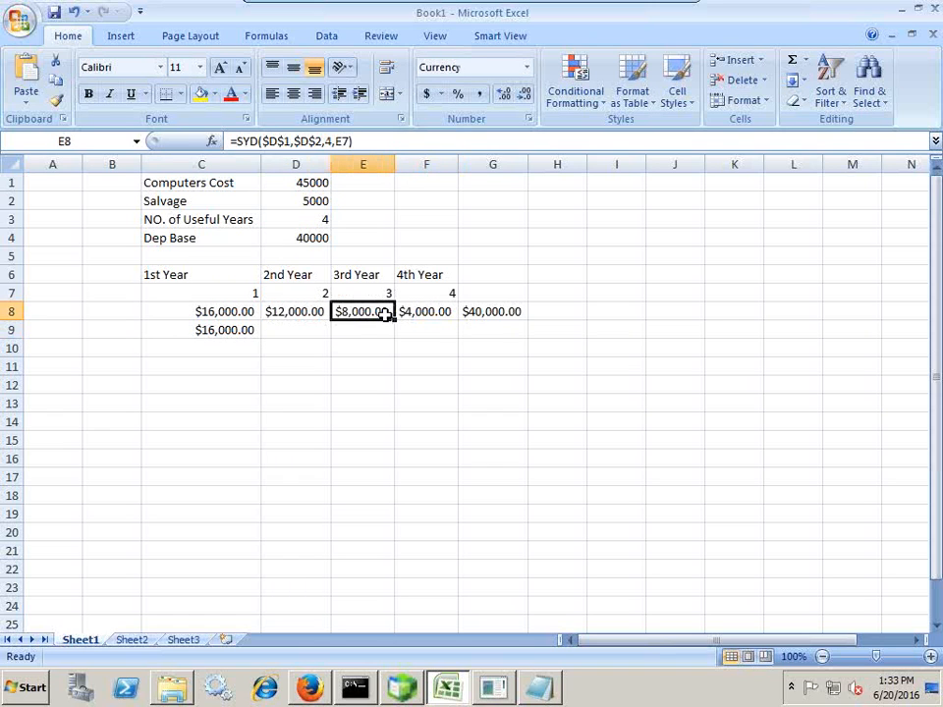
click(431, 315)
drag(235, 315, 411, 314)
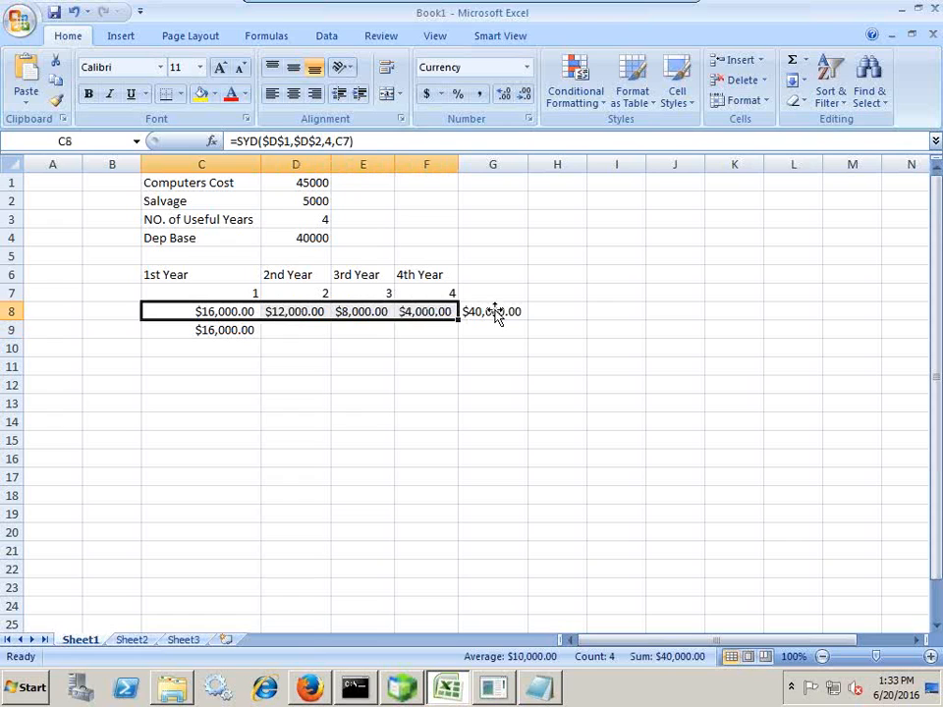
mouse_move(625, 9)
Step: Switch to the PowerPoint presentation and review the depreciation example and the slide with the SYD formula
click(264, 344)
text(=)
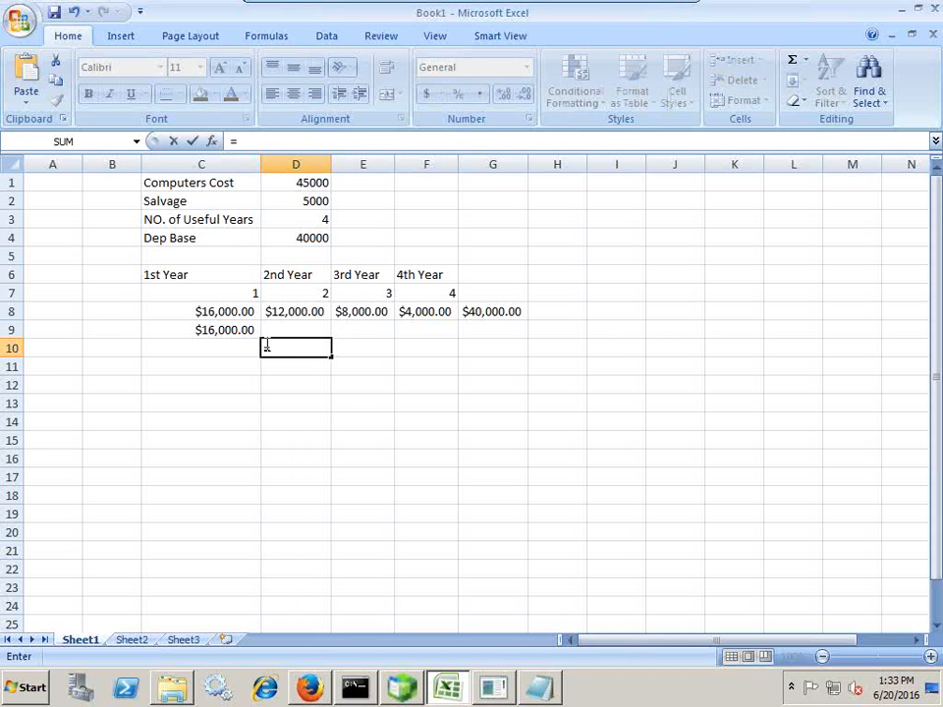
mouse_move(583, 6)
click(655, 10)
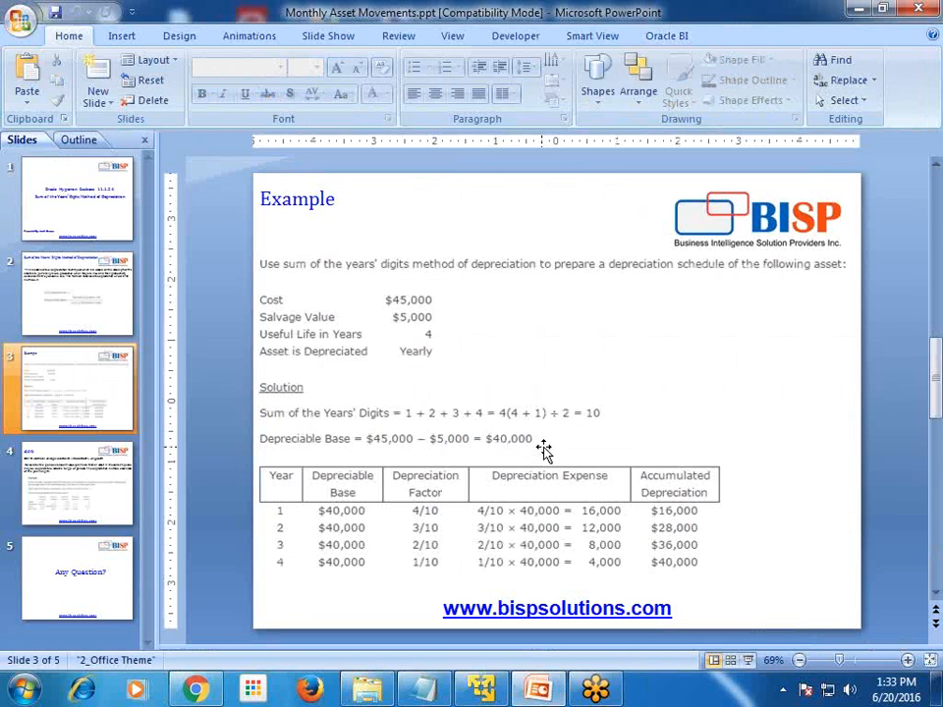
scroll(520, 436, up, 1)
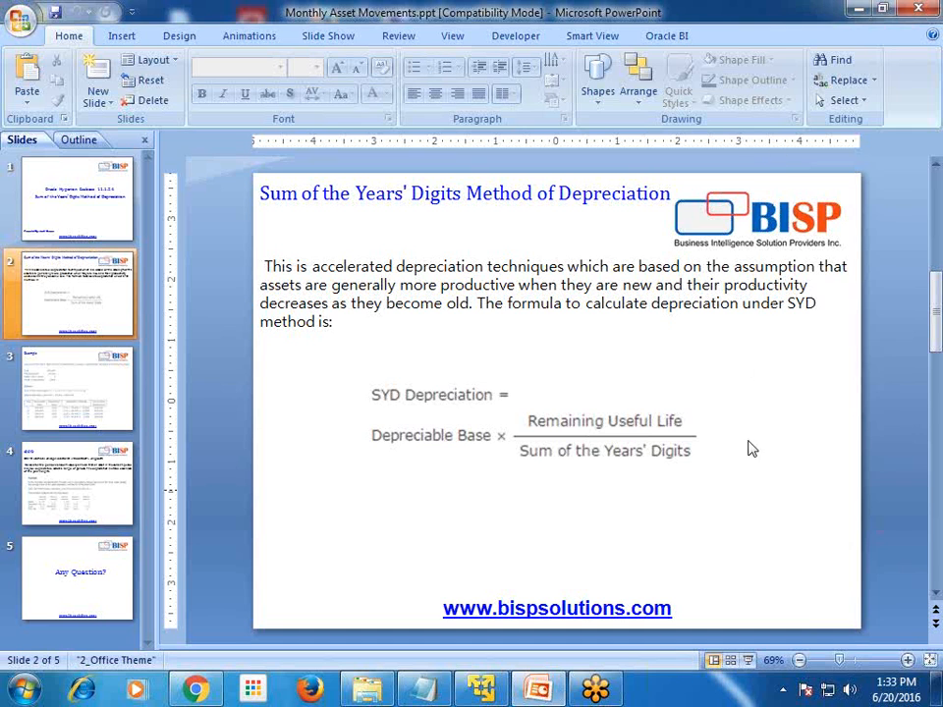
Step: Return to the Excel workbook and enter =40000*4/10 in cell D10 as a manual check of first-year depreciation
click(481, 691)
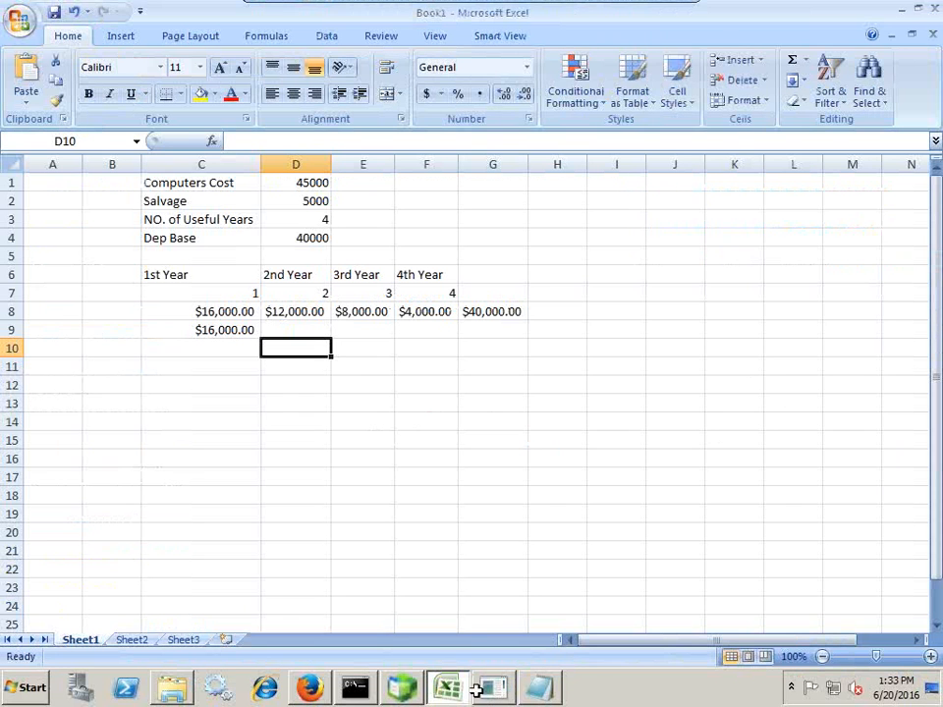
text(=)
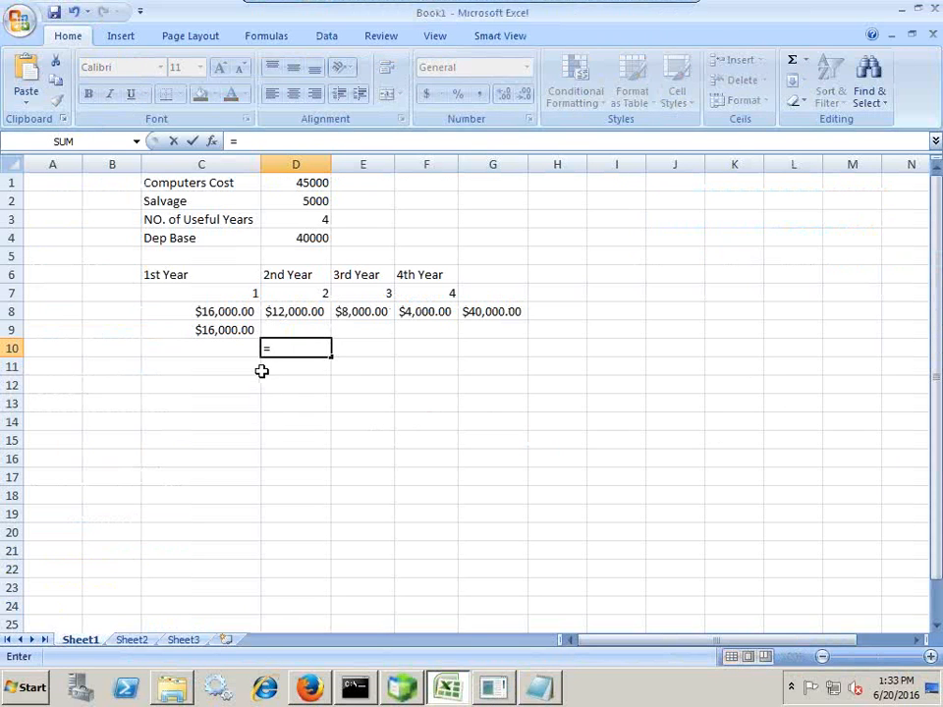
text(40000)
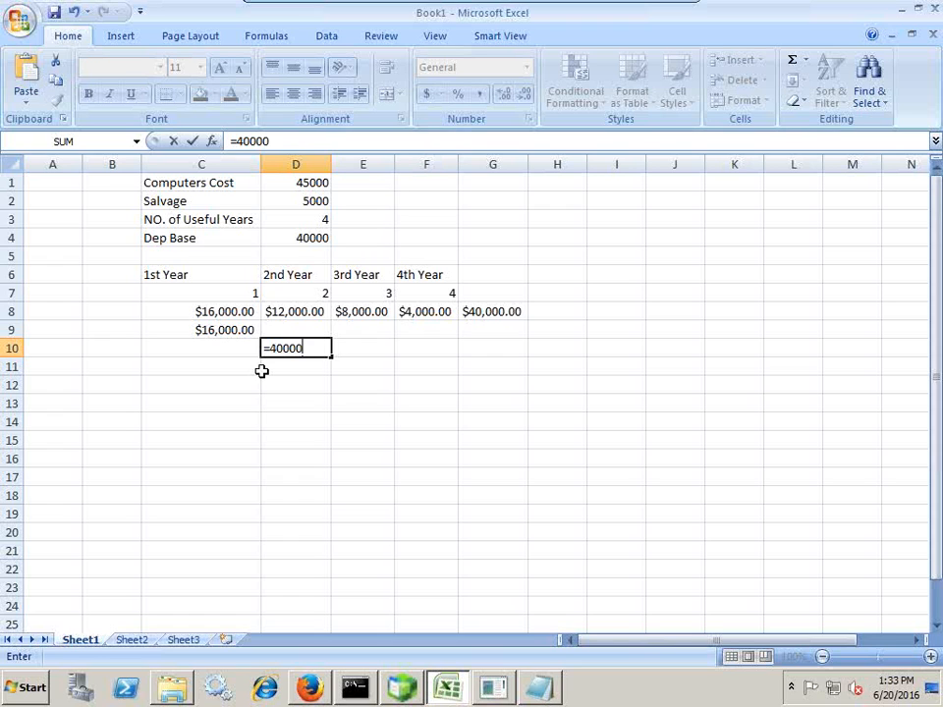
text(*4/10)
key(Return)
key(Up)
key(Right)
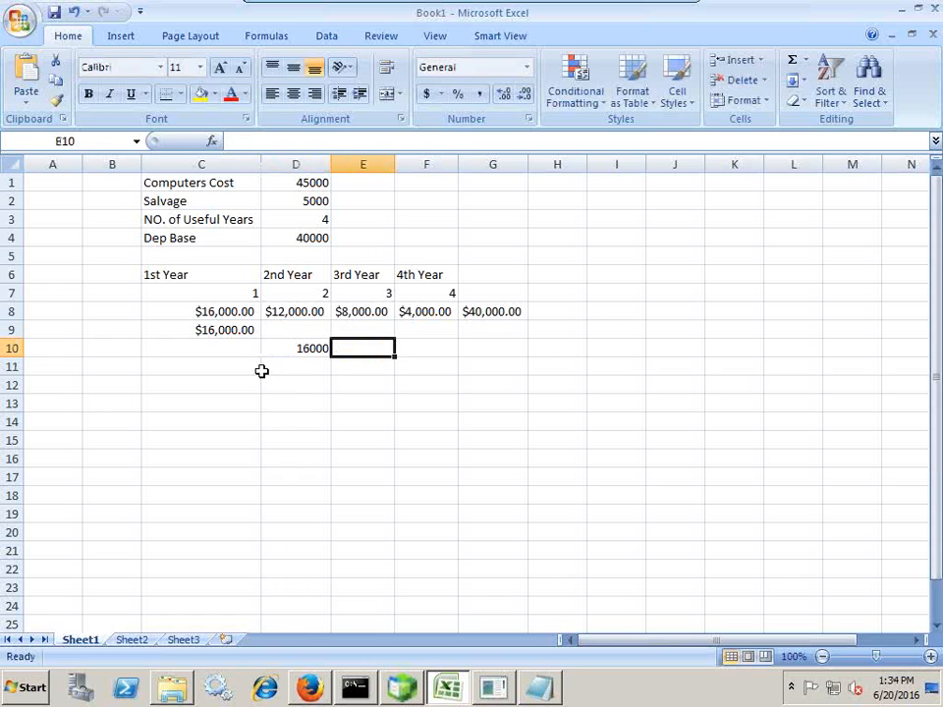
key(Right)
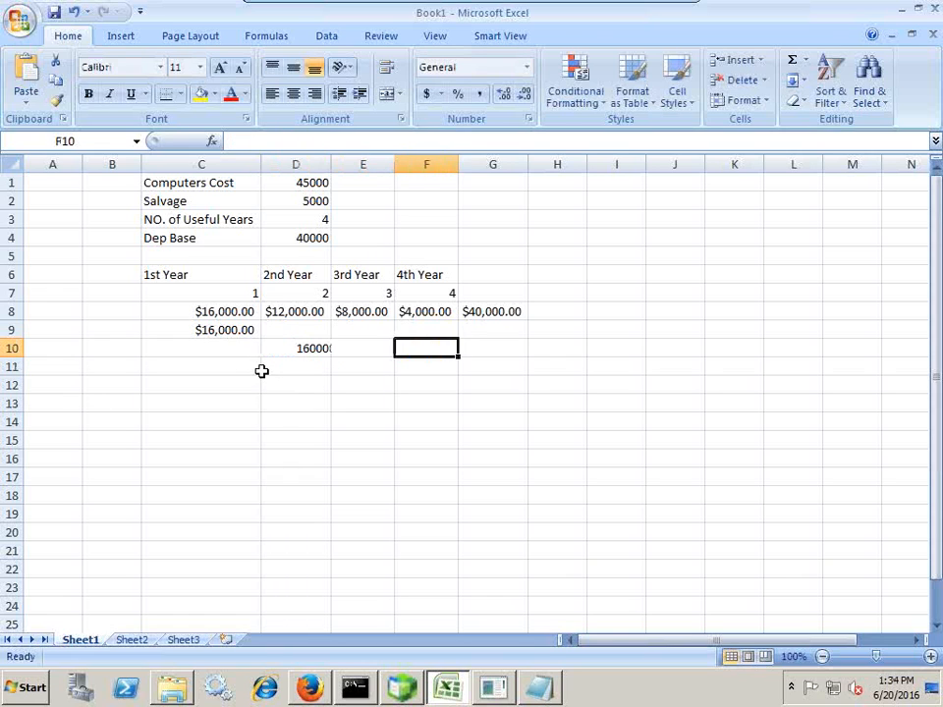
key(Left)
key(Left)
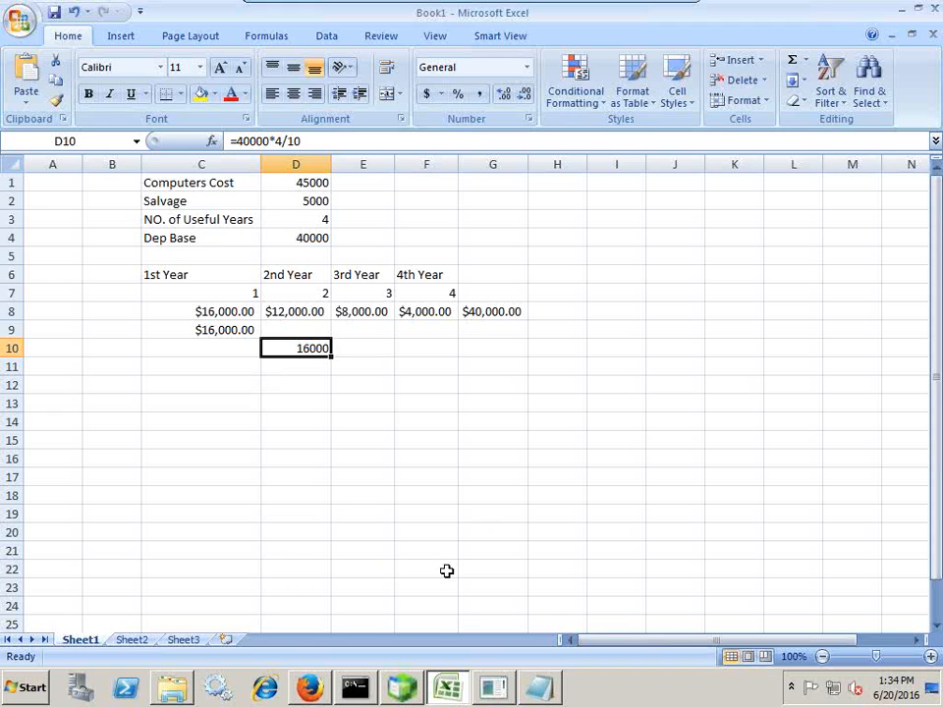
Step: Switch to Essbase Administration Services and close all open outline editors, discarding the unsaved changes to the samplegl outline
click(402, 686)
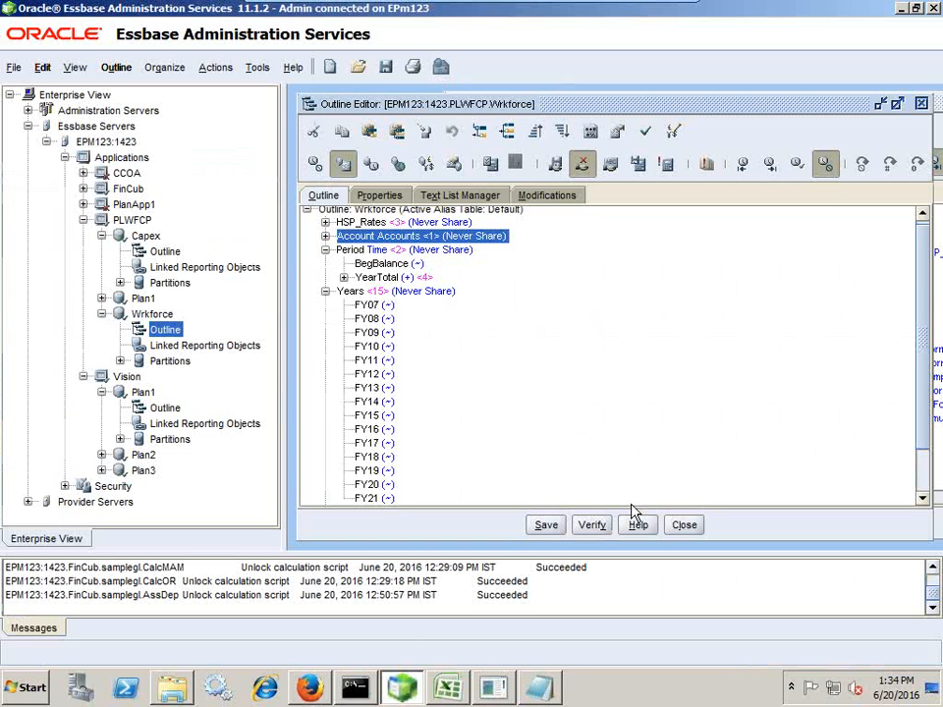
click(684, 527)
click(684, 526)
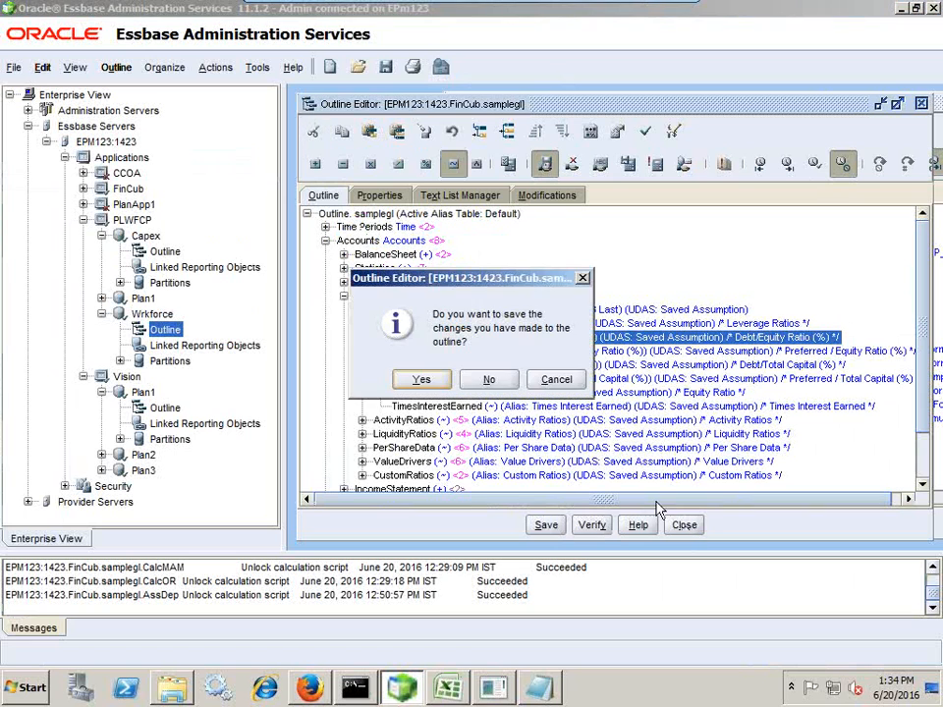
click(489, 380)
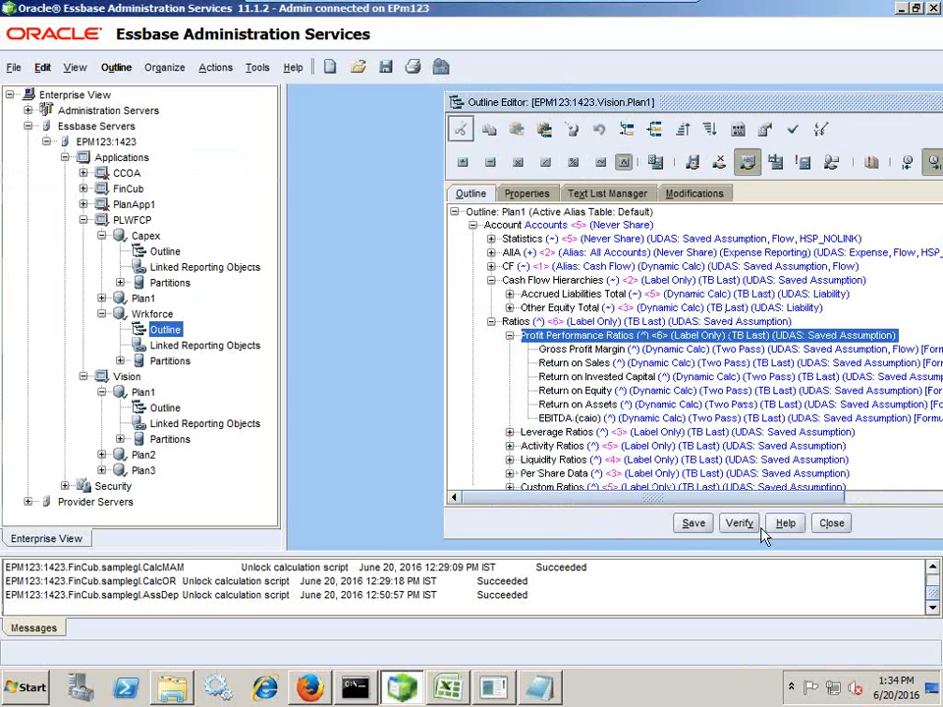
click(831, 522)
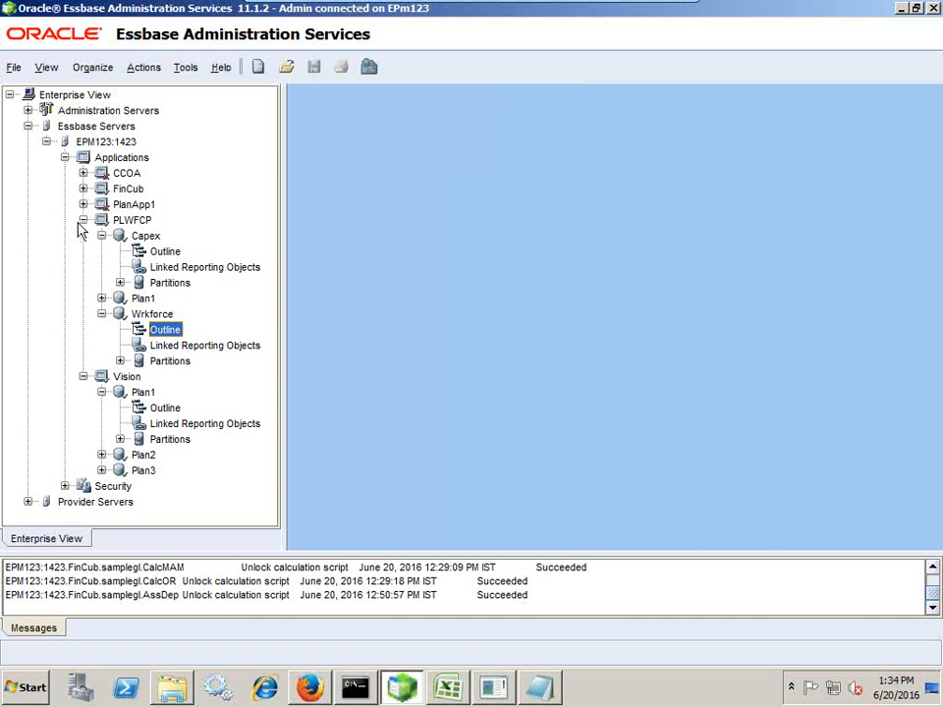
Step: Open the outline of FinCub's samplegl database and expand Mgmt_Reporting under the Accounts dimension
click(84, 220)
click(84, 189)
double_click(165, 220)
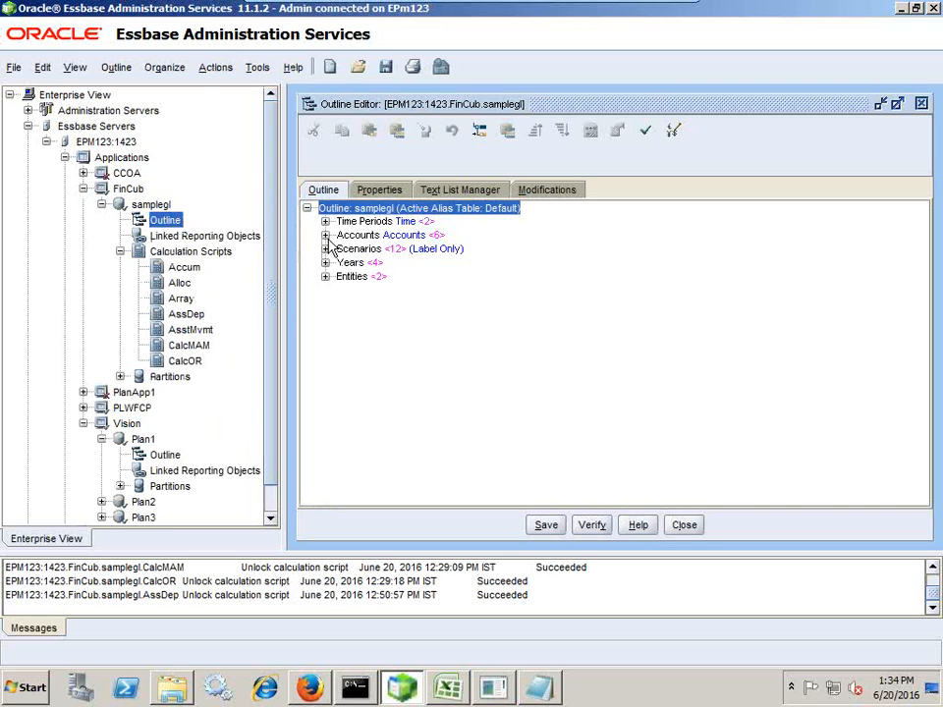
click(325, 235)
click(361, 323)
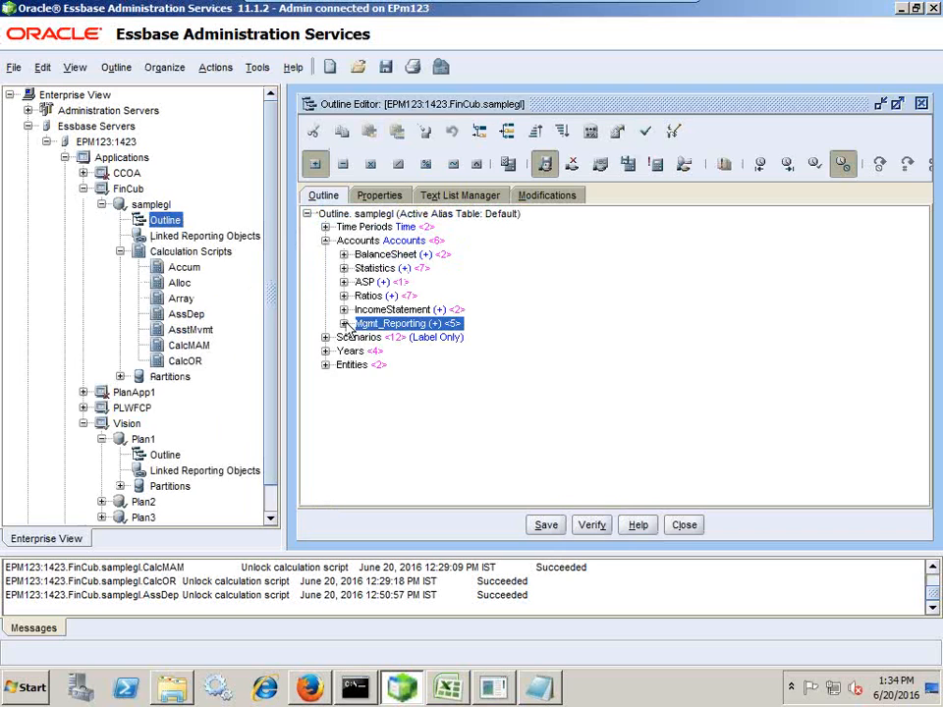
click(344, 324)
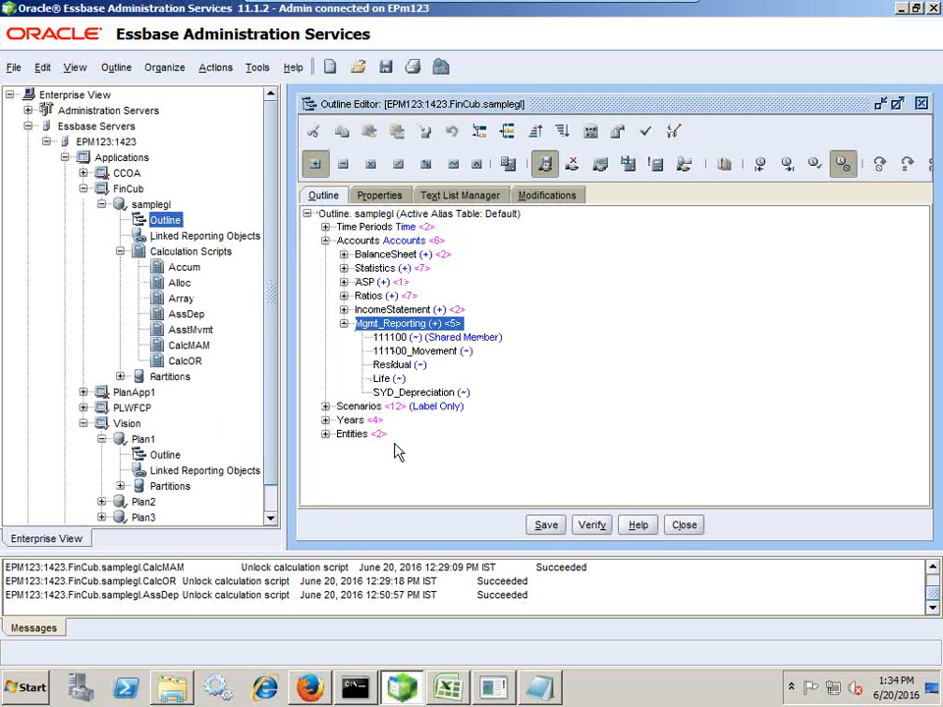
Step: Trace shared member 111100 to its original by expanding BalanceSheet through 100000, 110000 and 111000
click(409, 338)
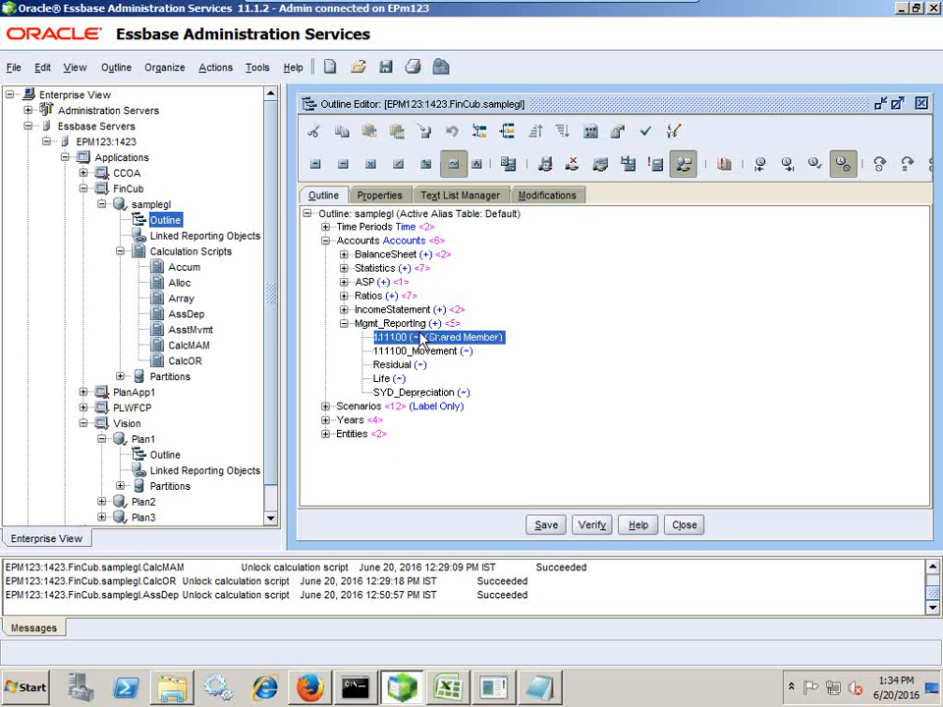
click(344, 254)
click(362, 268)
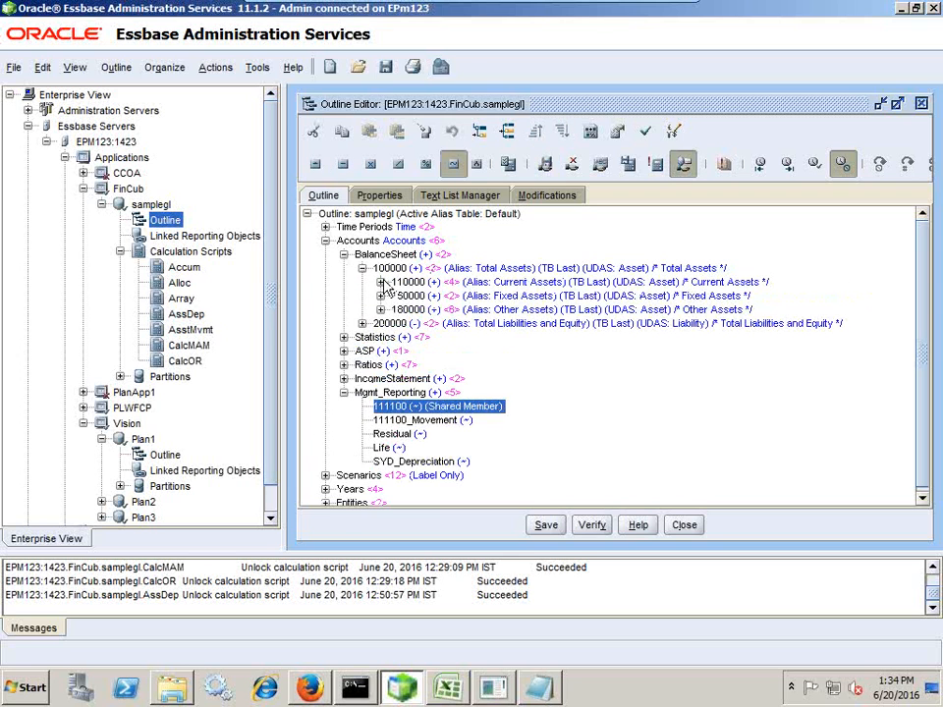
click(382, 283)
click(405, 295)
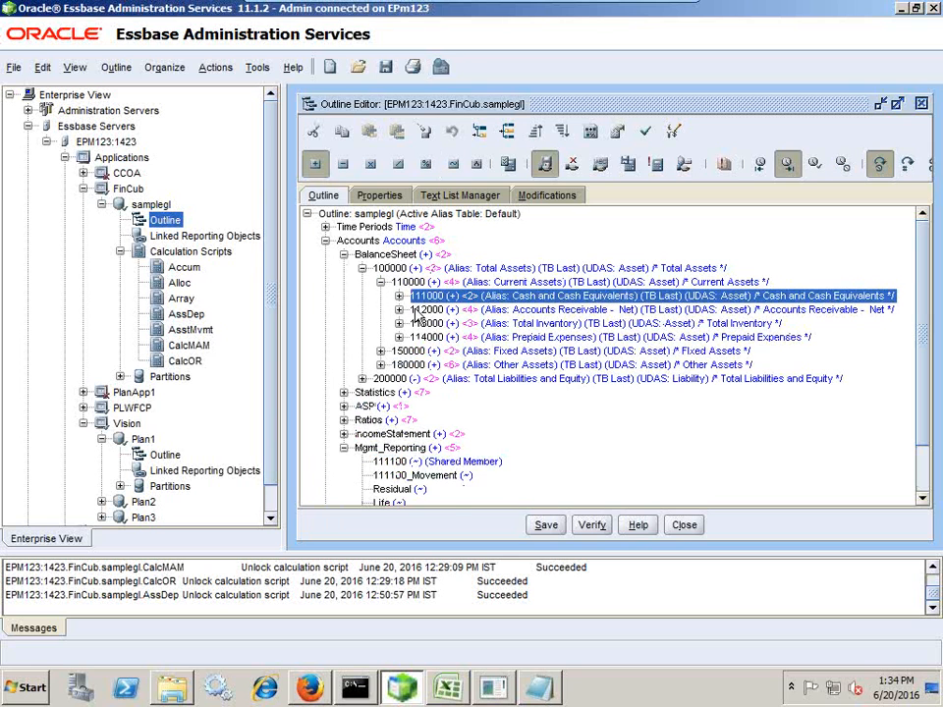
click(399, 295)
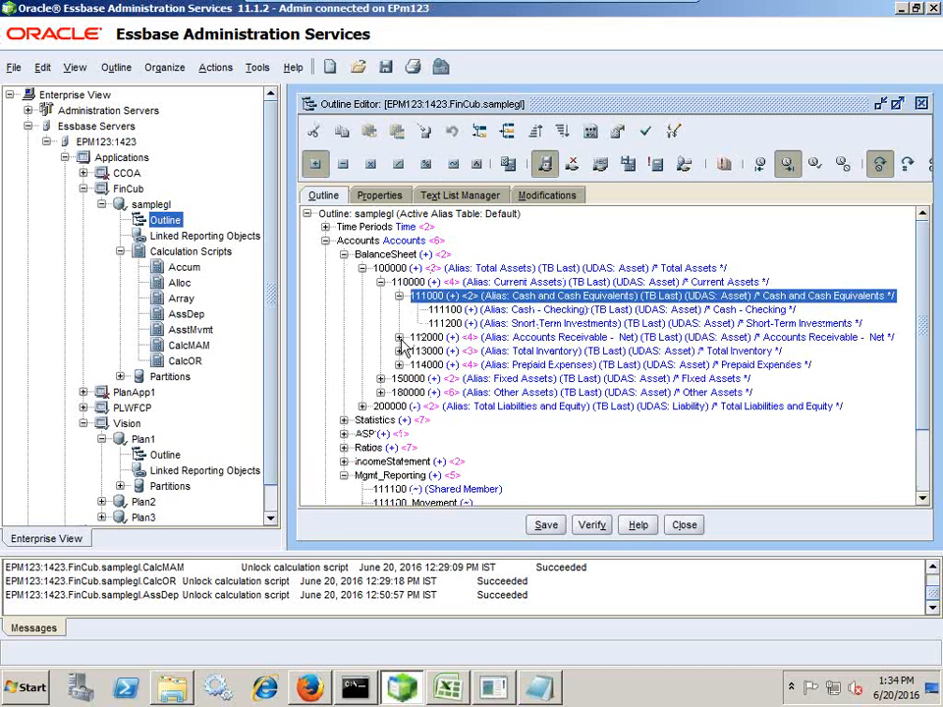
Step: Expand account 112000 (Accounts Receivable - Net) and locate the original 111100 (Cash - Checking) member under 111000
click(399, 337)
scroll(428, 403, down, 2)
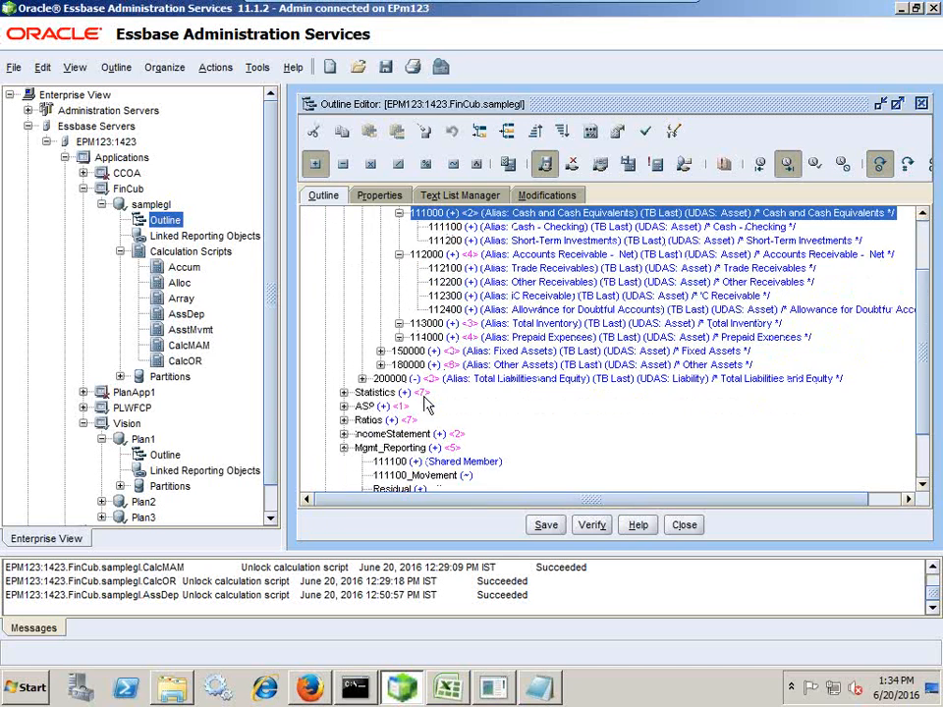
scroll(430, 390, down, 2)
scroll(432, 390, up, 3)
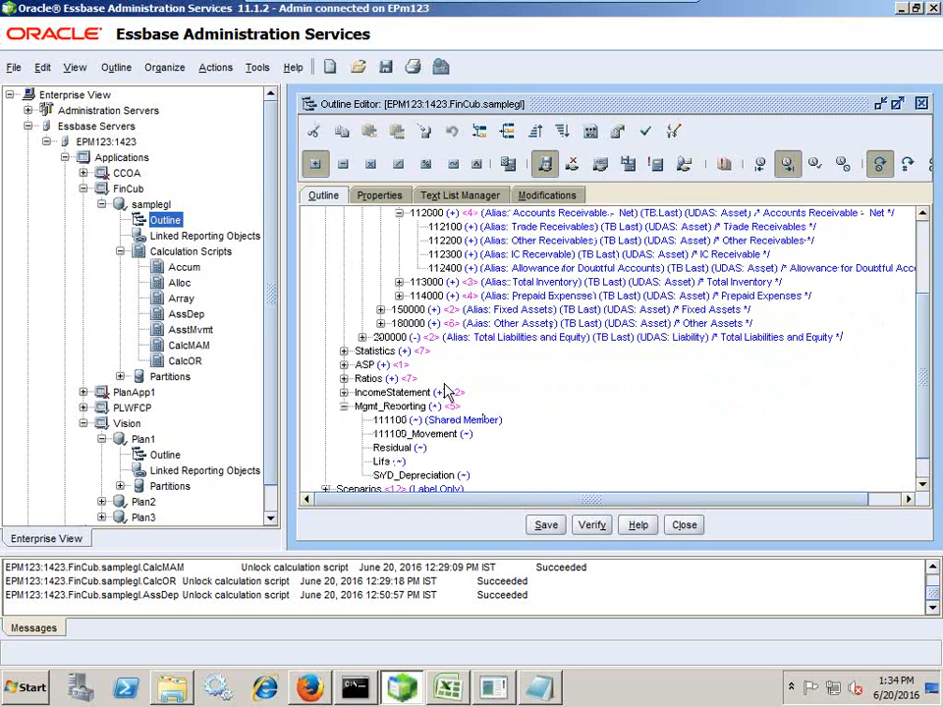
click(473, 278)
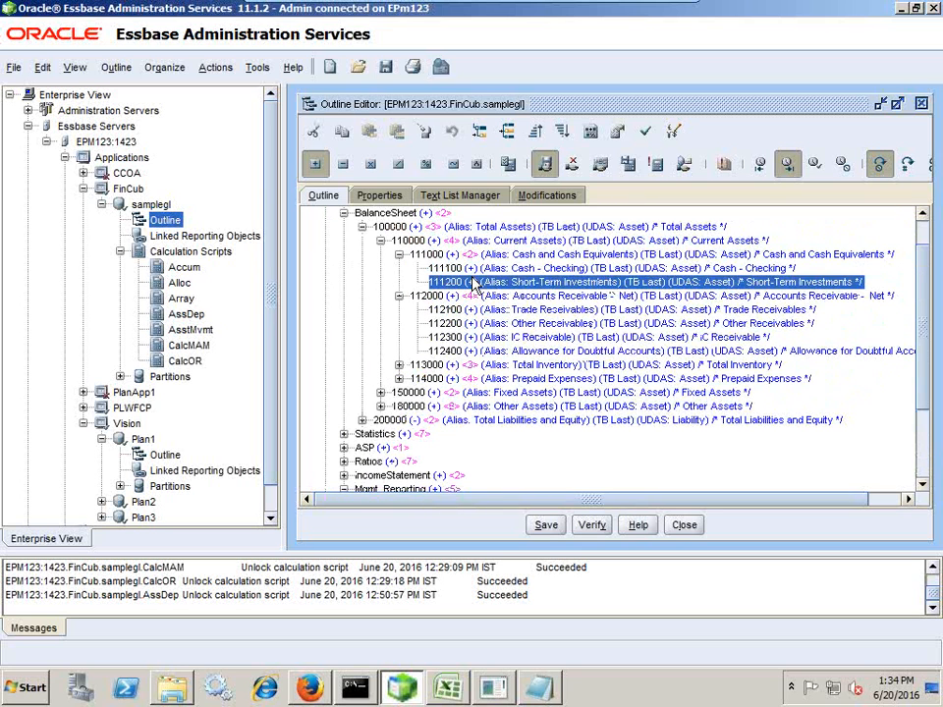
click(483, 273)
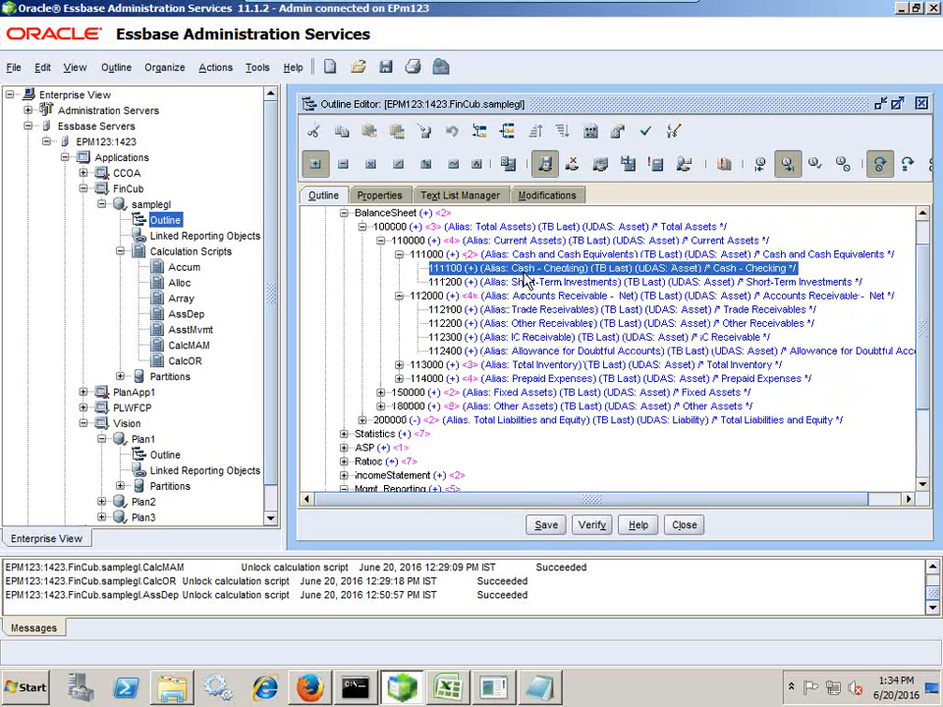
Step: Examine the 111100_Movement, Residual, Life and SYD_Depreciation members under Mgmt_Reporting
scroll(526, 280, down, 3)
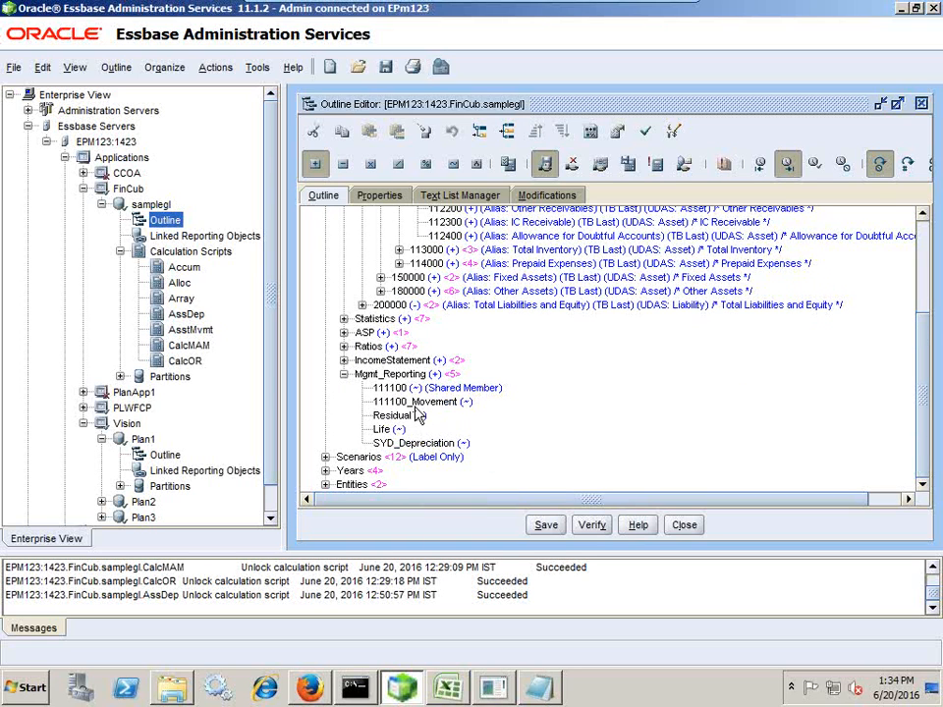
click(417, 402)
click(397, 417)
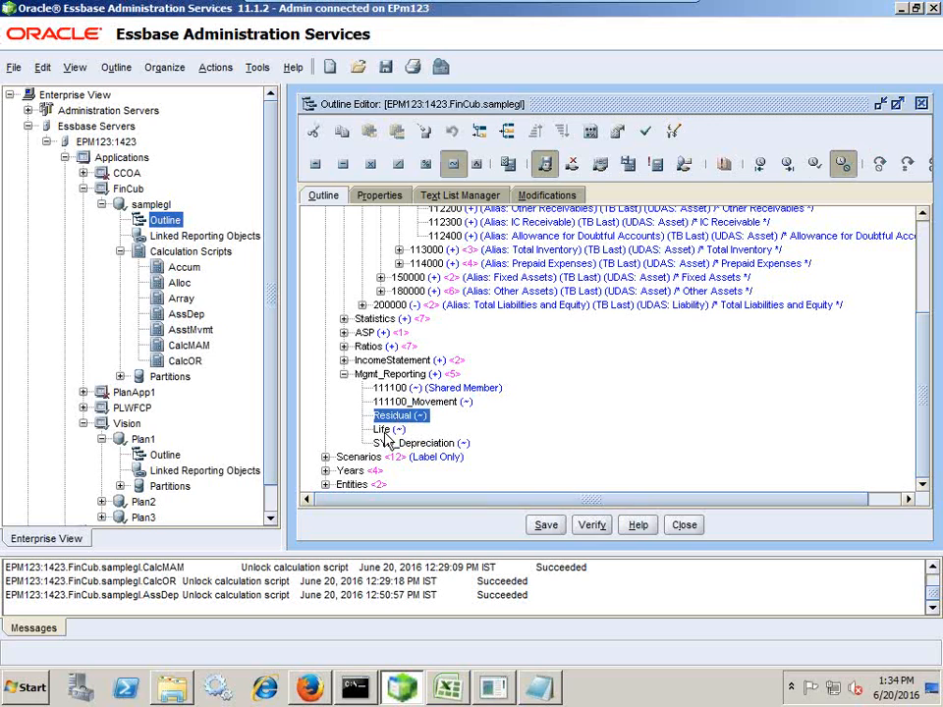
click(389, 430)
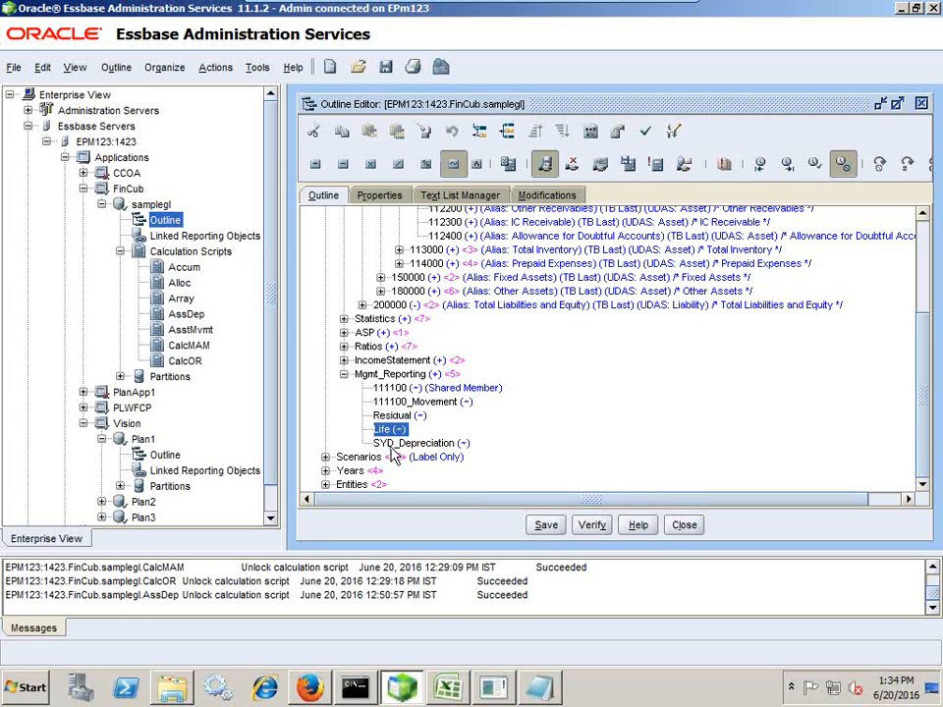
click(391, 445)
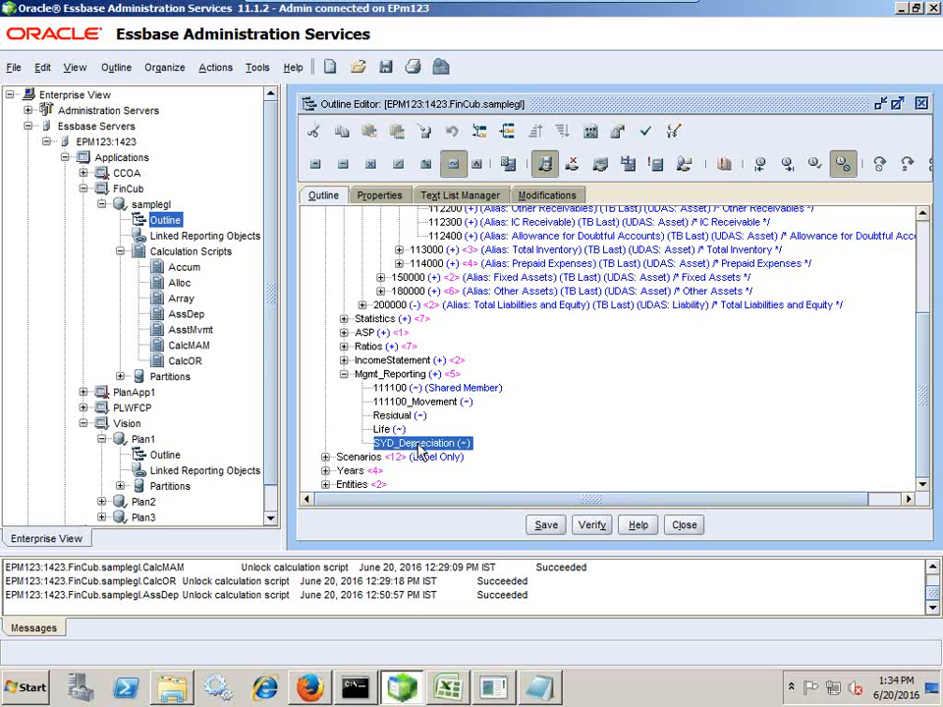
Step: Compare the original 111100 account under BalanceSheet with the 111100_Movement and Residual members under Mgmt_Reporting
scroll(484, 432, up, 5)
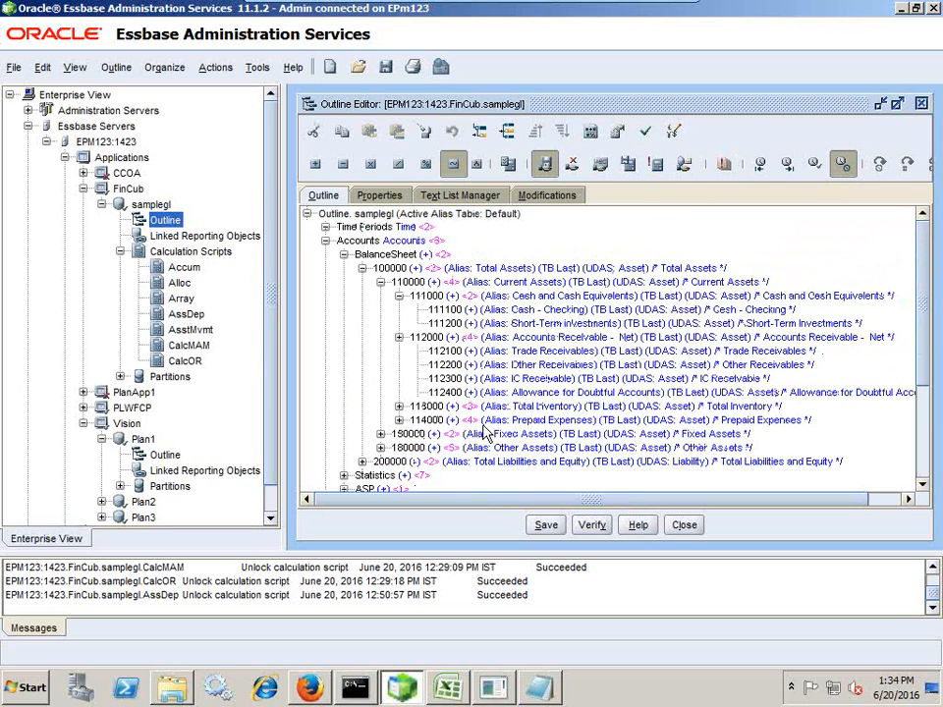
click(458, 312)
scroll(458, 319, down, 4)
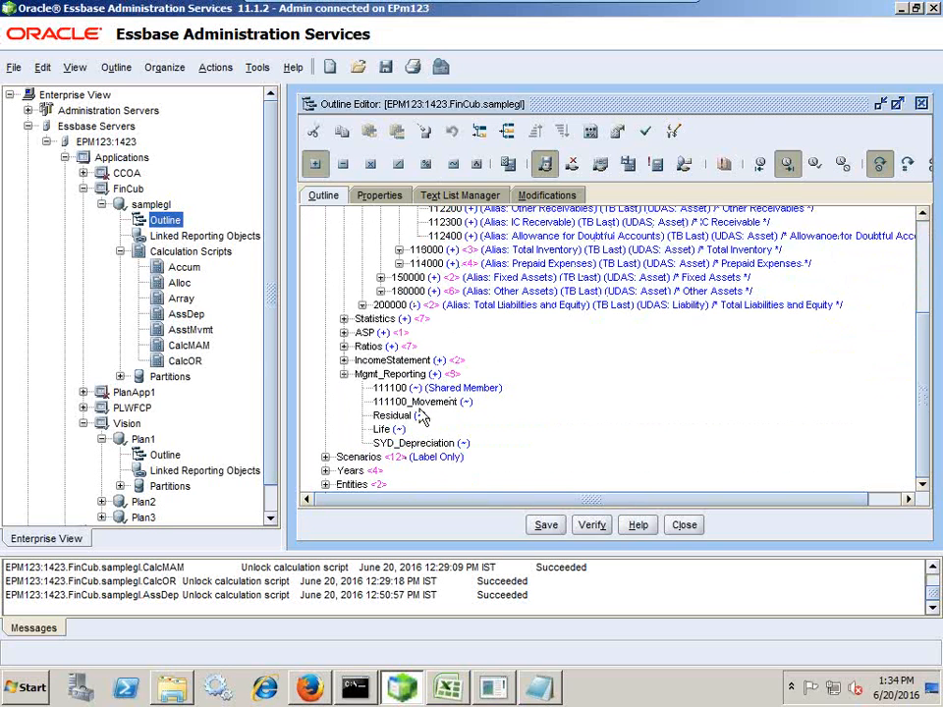
click(419, 408)
click(420, 422)
scroll(420, 422, up, 3)
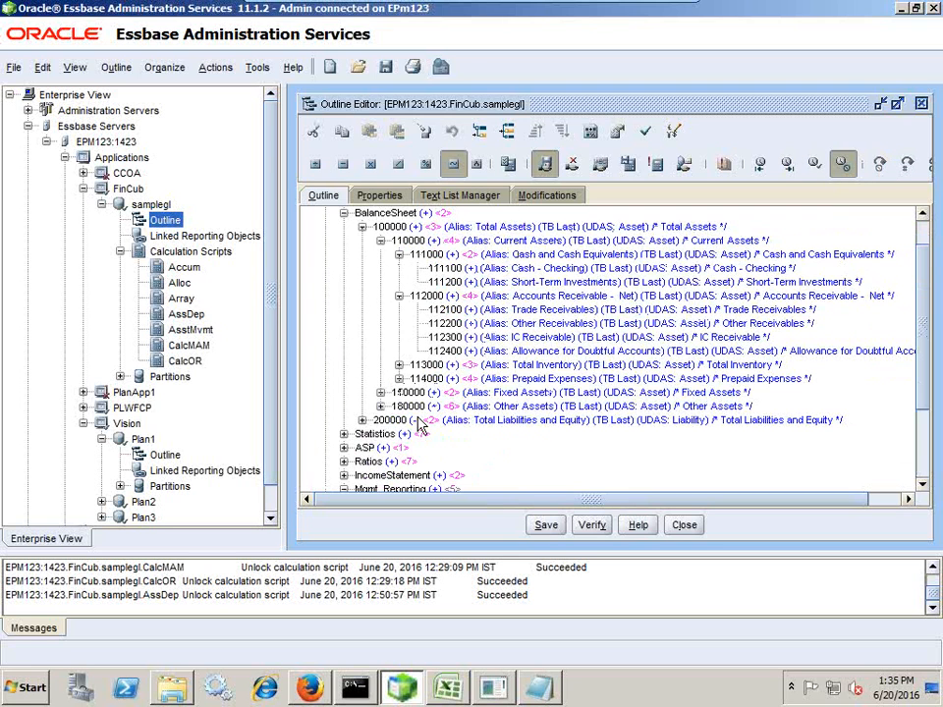
Step: Collapse 110000, expand 150000, 180000 and 151000, and select account 151700 (Computer Equipment) as the asset account
click(381, 240)
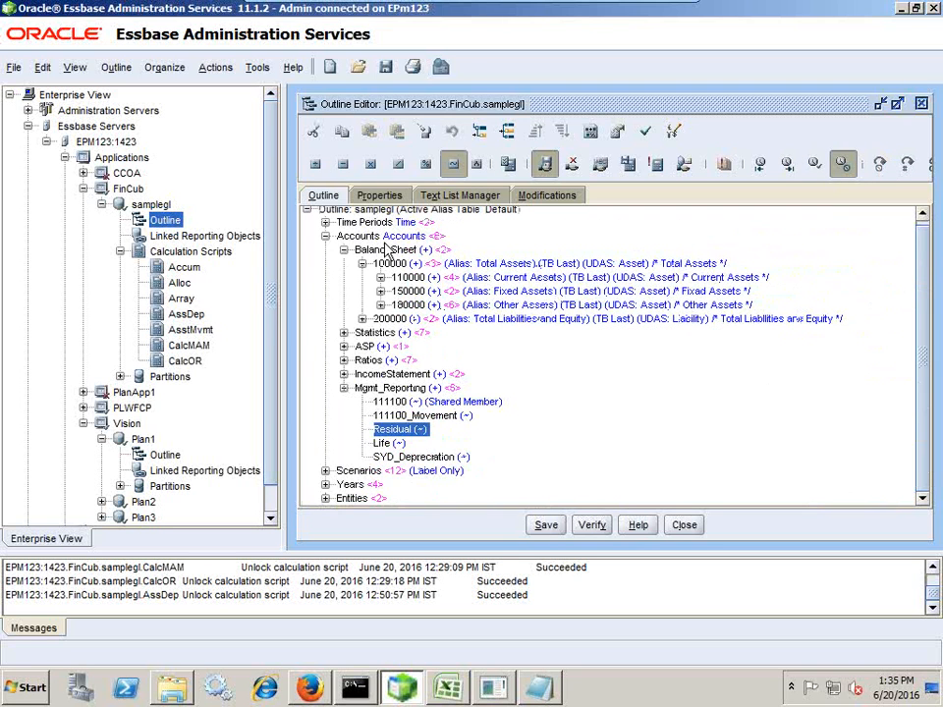
click(380, 291)
click(427, 319)
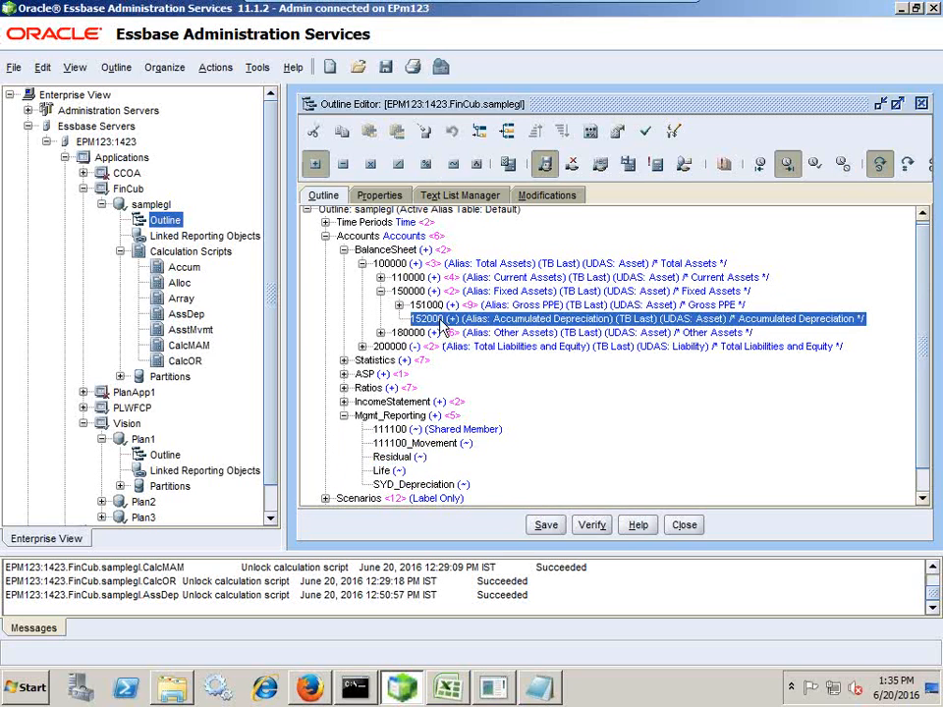
click(380, 332)
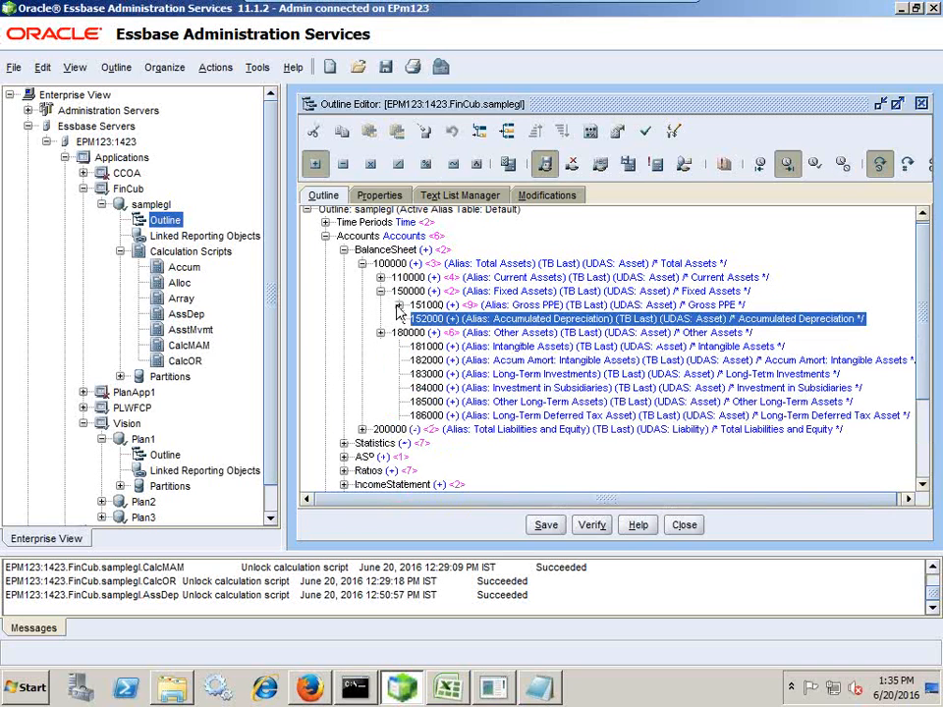
click(399, 304)
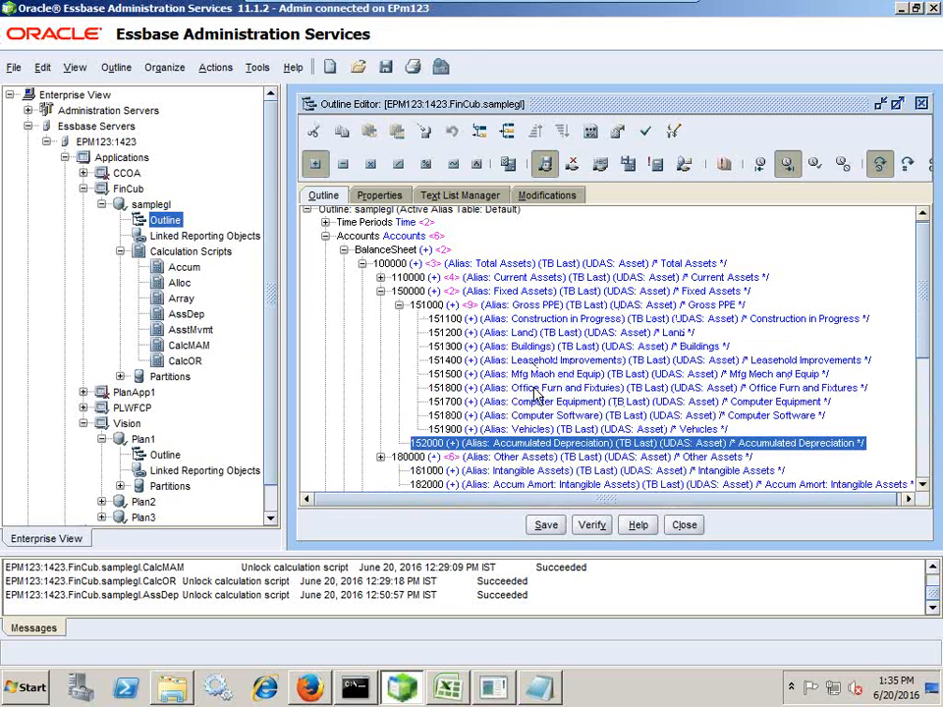
click(442, 402)
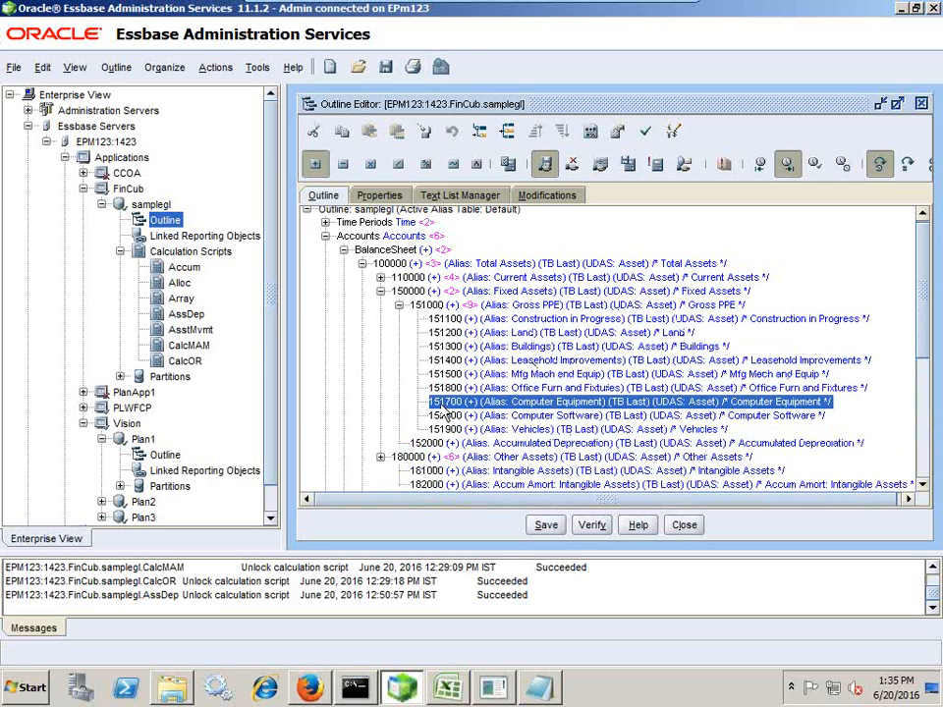
Step: Review the outline from the Gross PPE accounts to the Mgmt_Reporting members and return to 151700
scroll(451, 415, down, 3)
scroll(456, 418, up, 3)
scroll(471, 423, down, 4)
scroll(472, 423, down, 3)
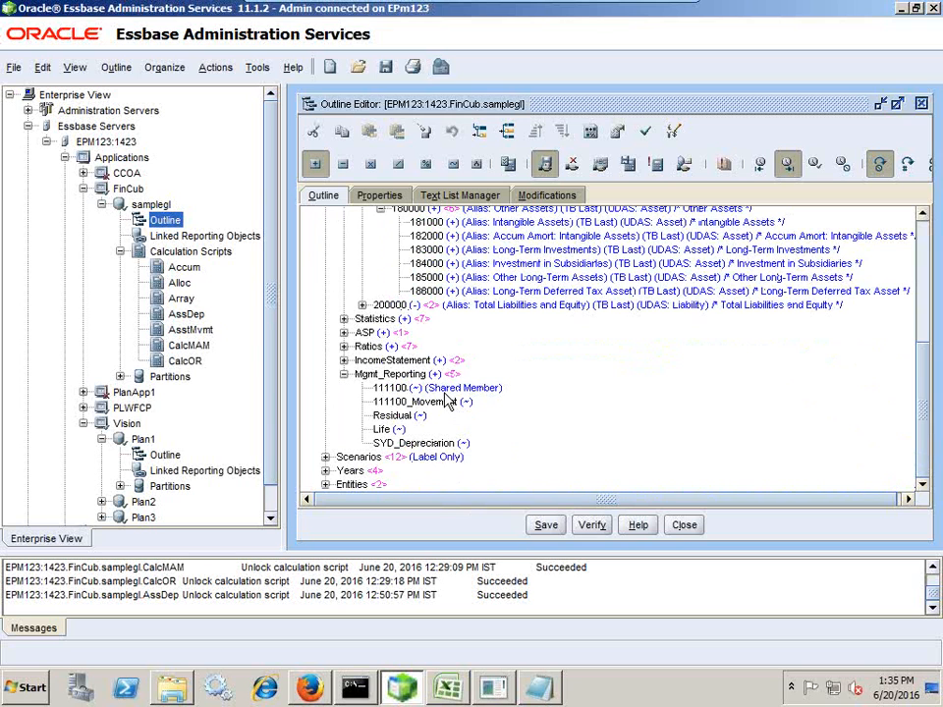
scroll(563, 313, up, 4)
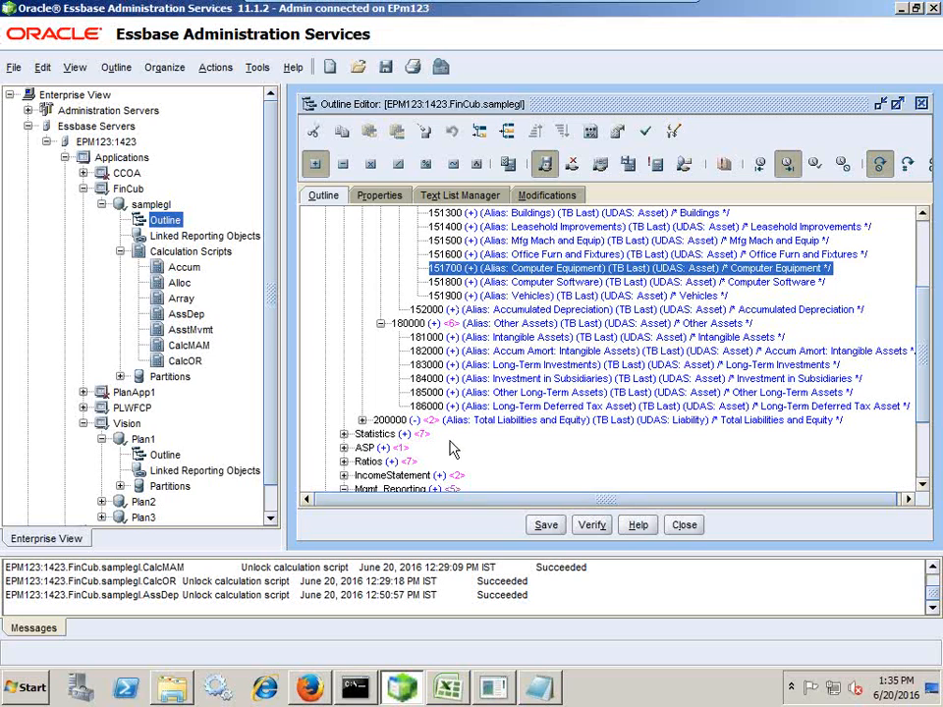
Step: Create a new calculation script for samplegl and move its editor window aside to uncover the outline
right_click(203, 253)
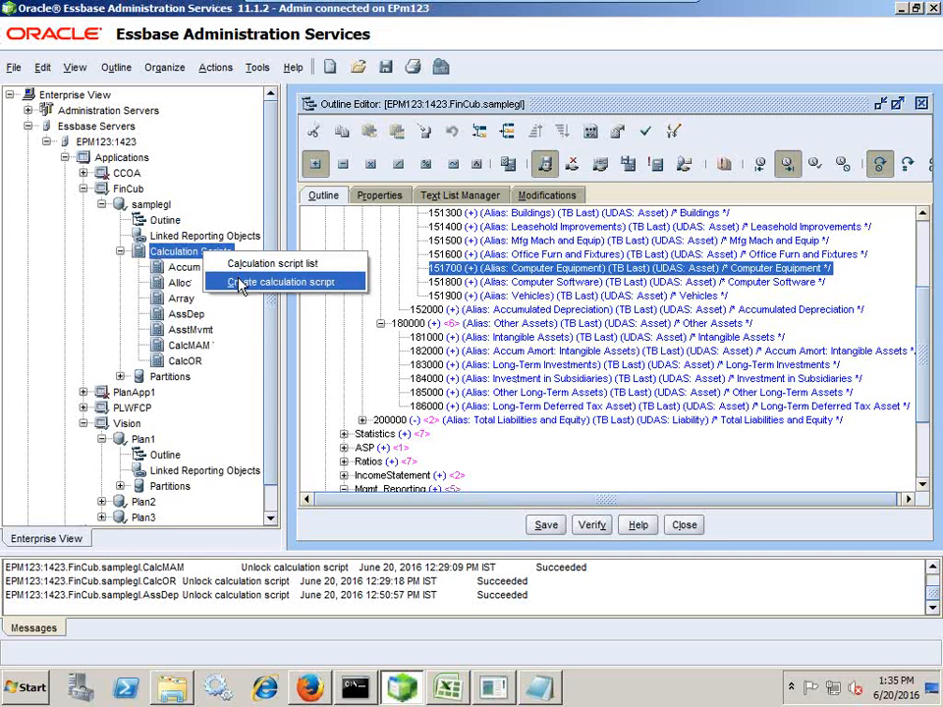
click(237, 282)
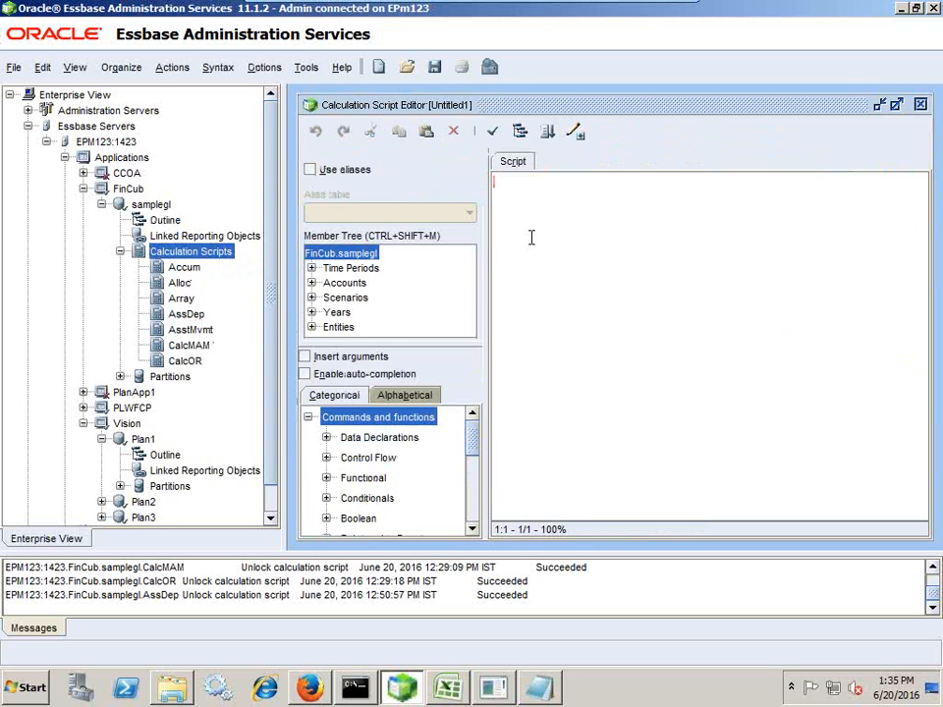
click(531, 237)
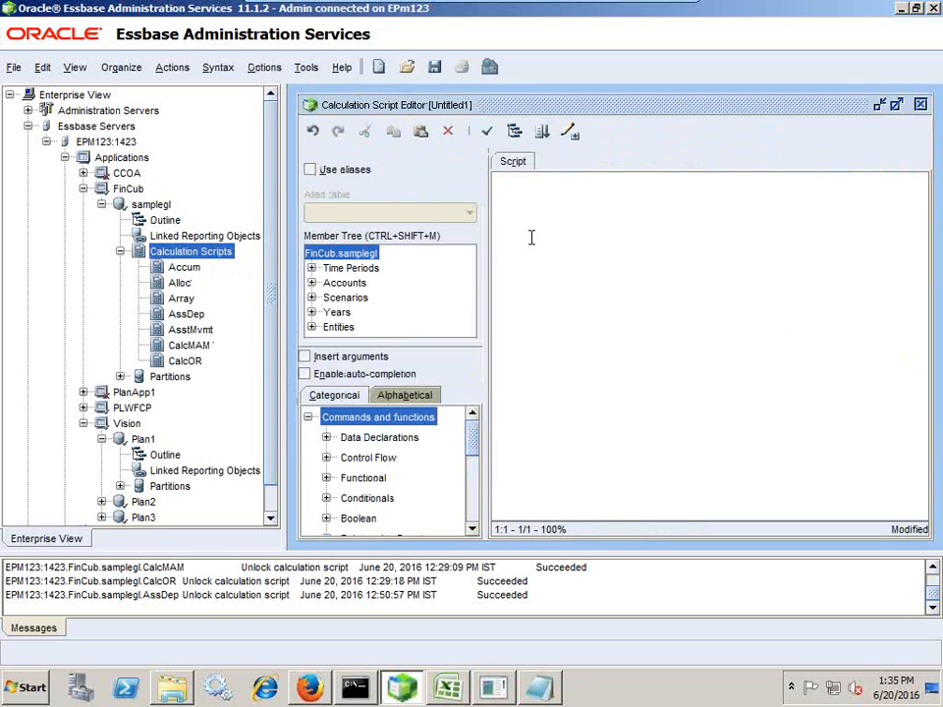
drag(589, 112, 737, 135)
click(350, 103)
scroll(422, 295, down, 3)
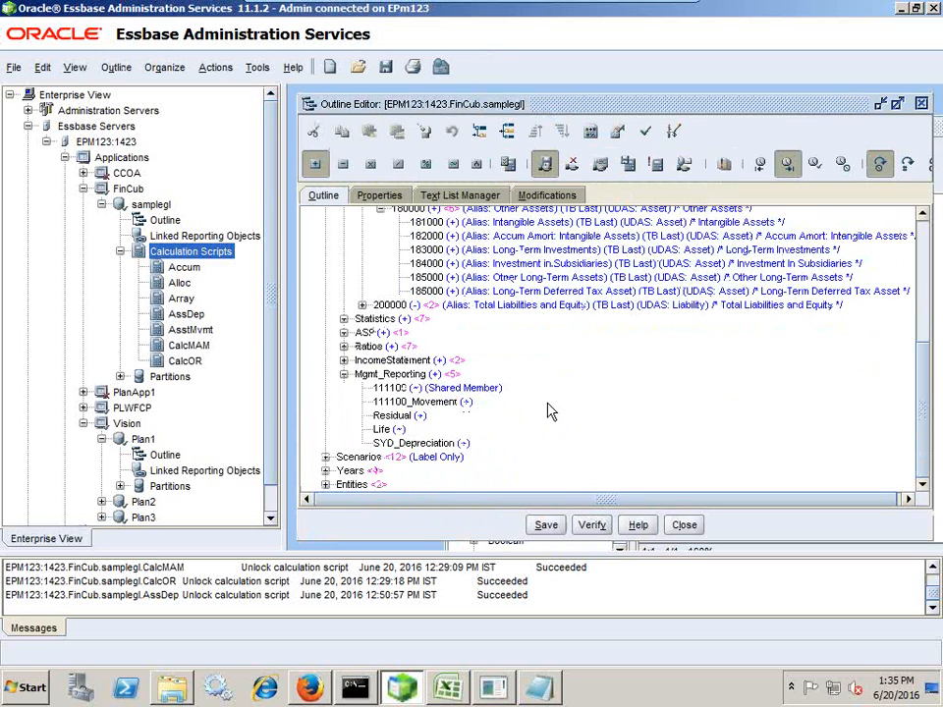
click(422, 443)
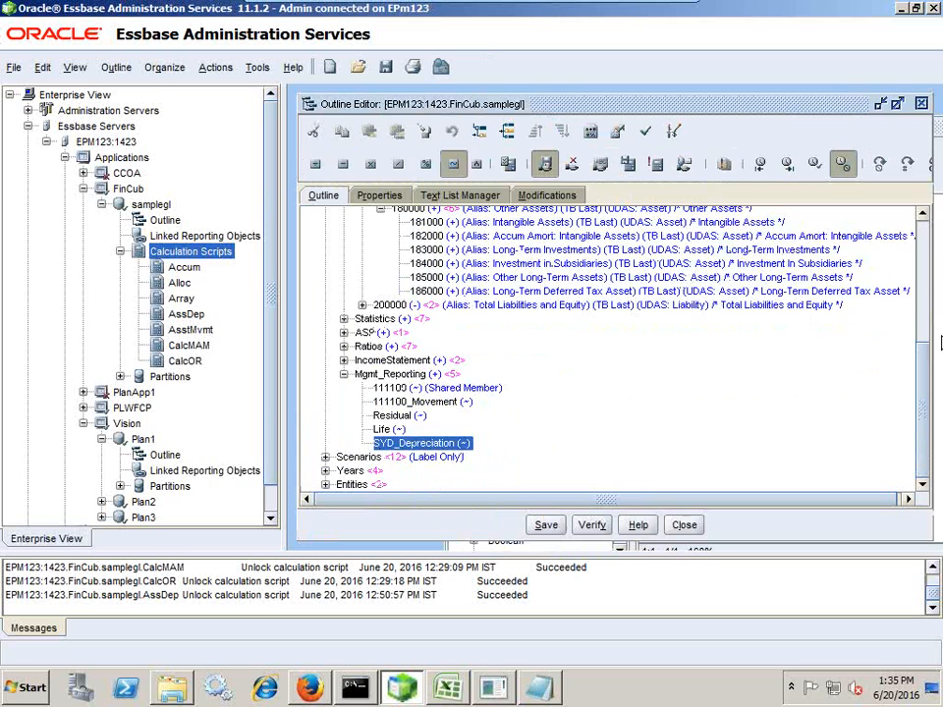
click(933, 252)
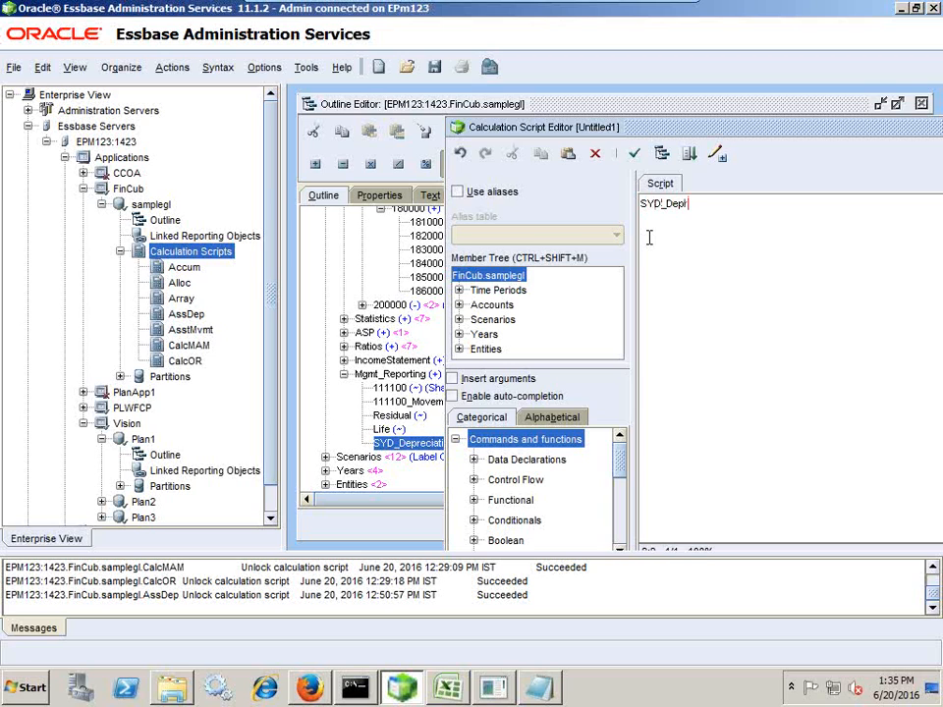
text(SYD_Depreciation)
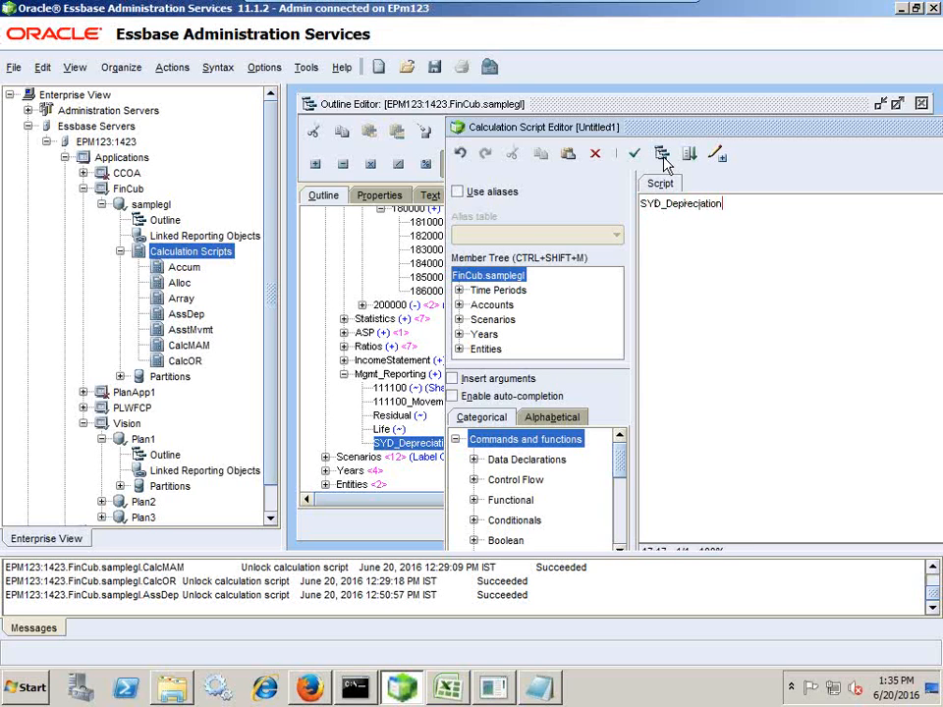
text(=@SYD(,)
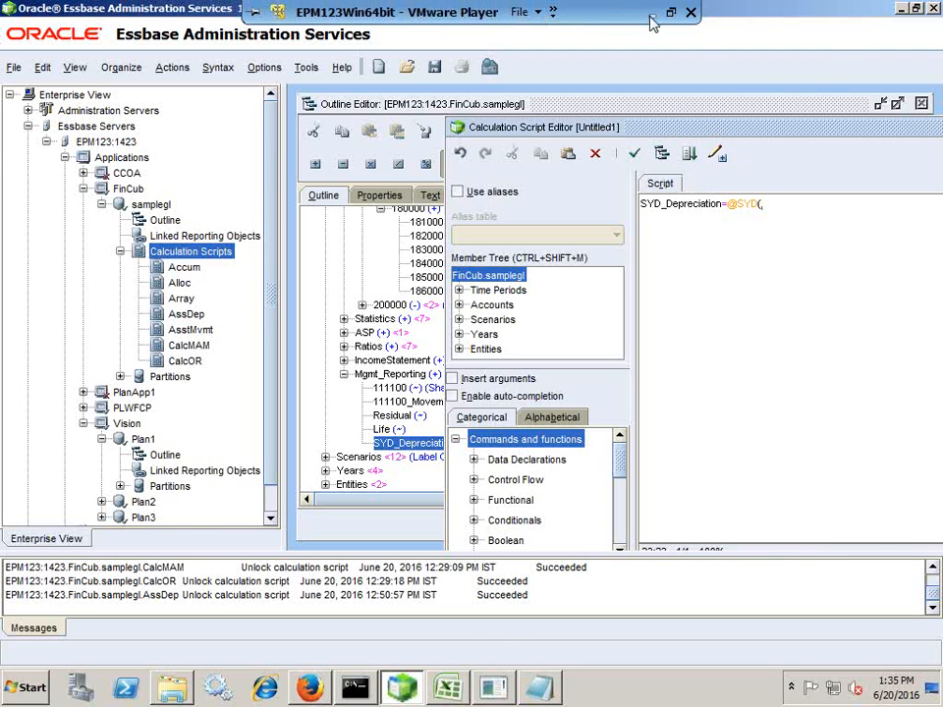
click(651, 17)
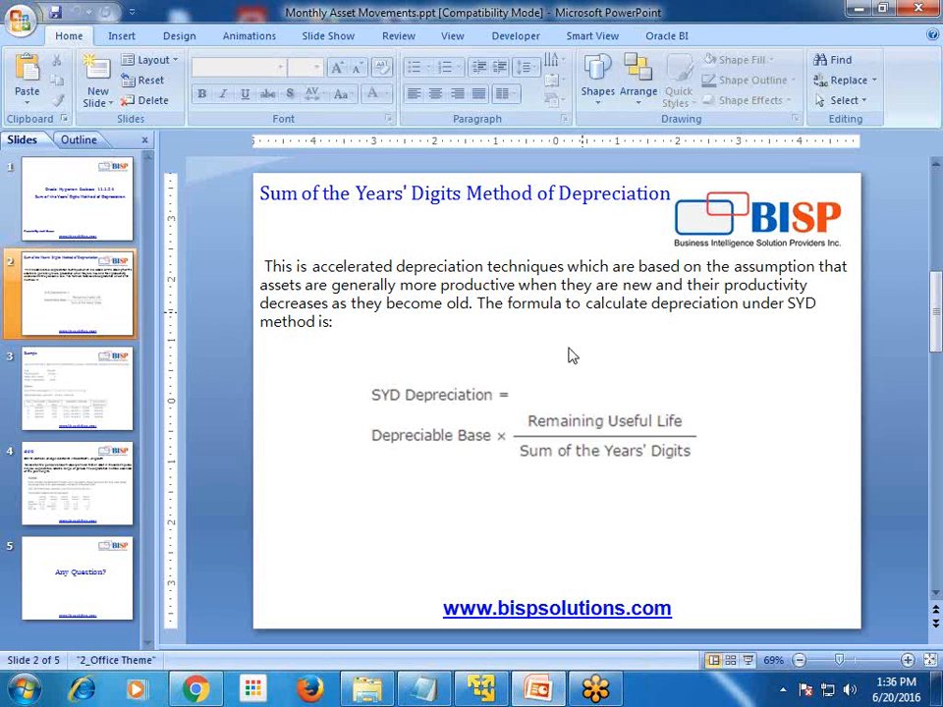
scroll(569, 354, down, 2)
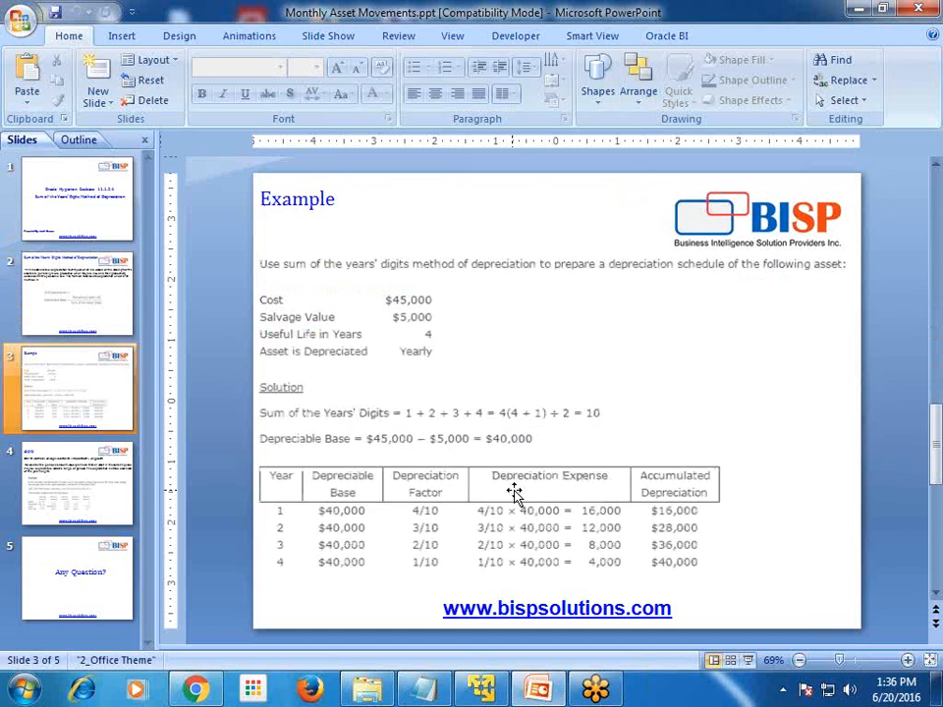
scroll(515, 494, down, 2)
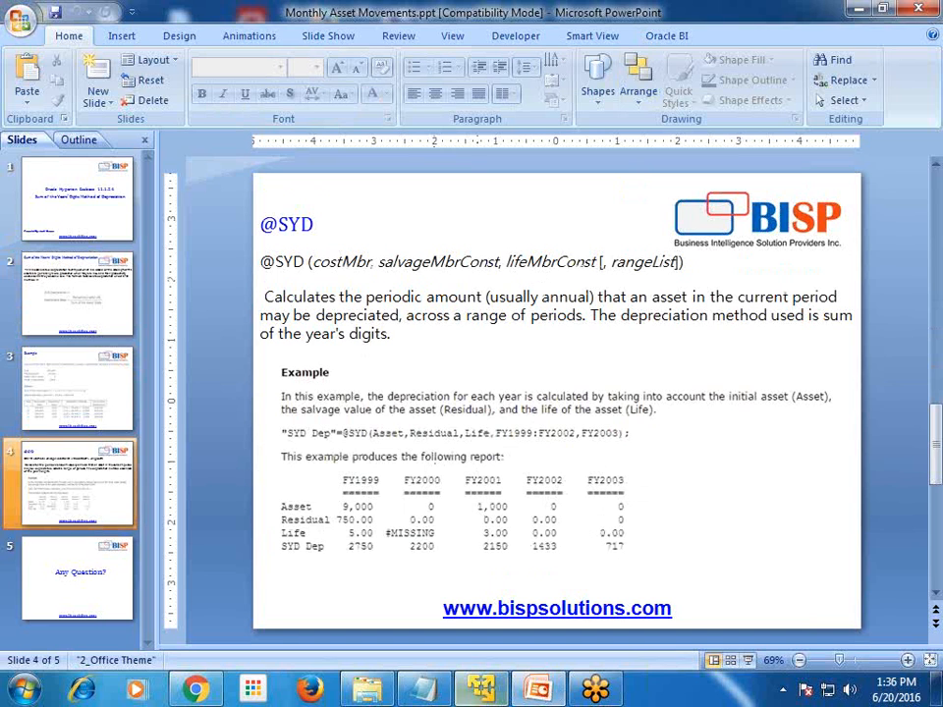
click(486, 691)
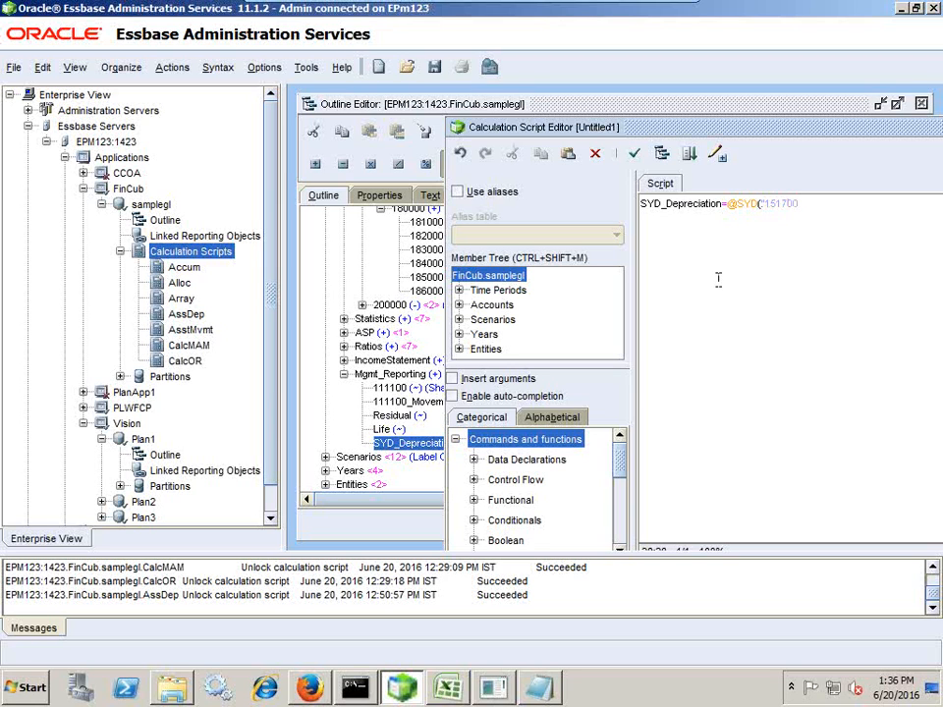
click(644, 110)
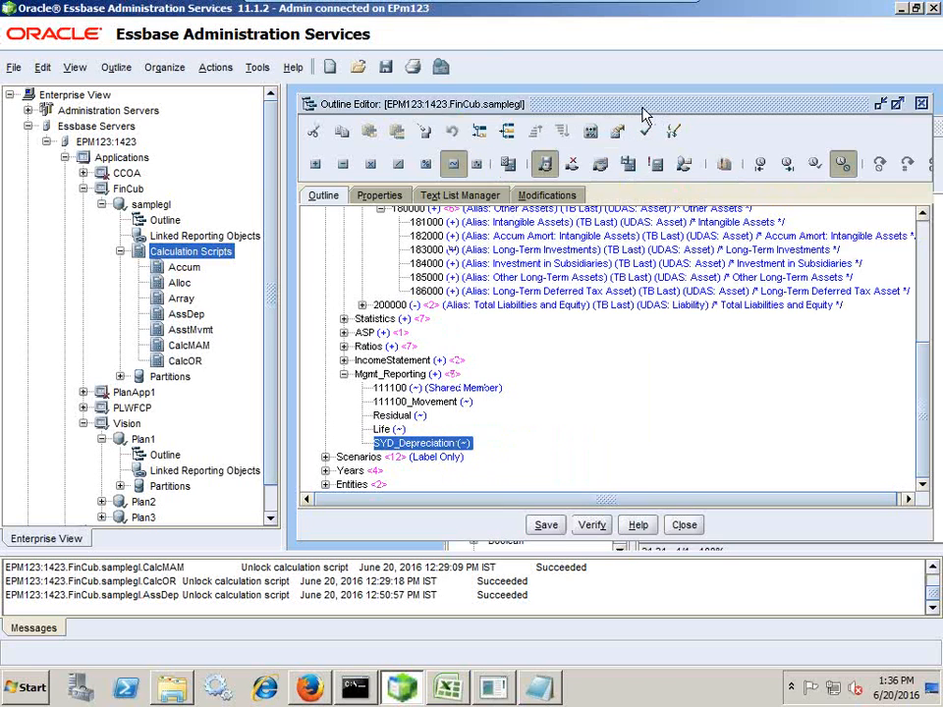
scroll(467, 324, up, 5)
click(462, 350)
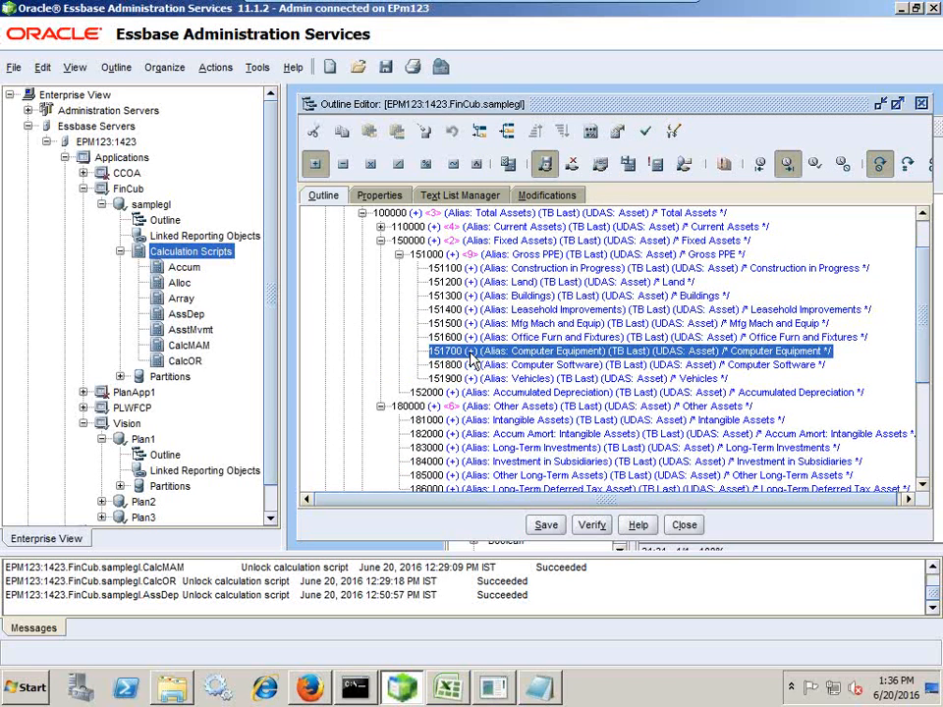
click(938, 165)
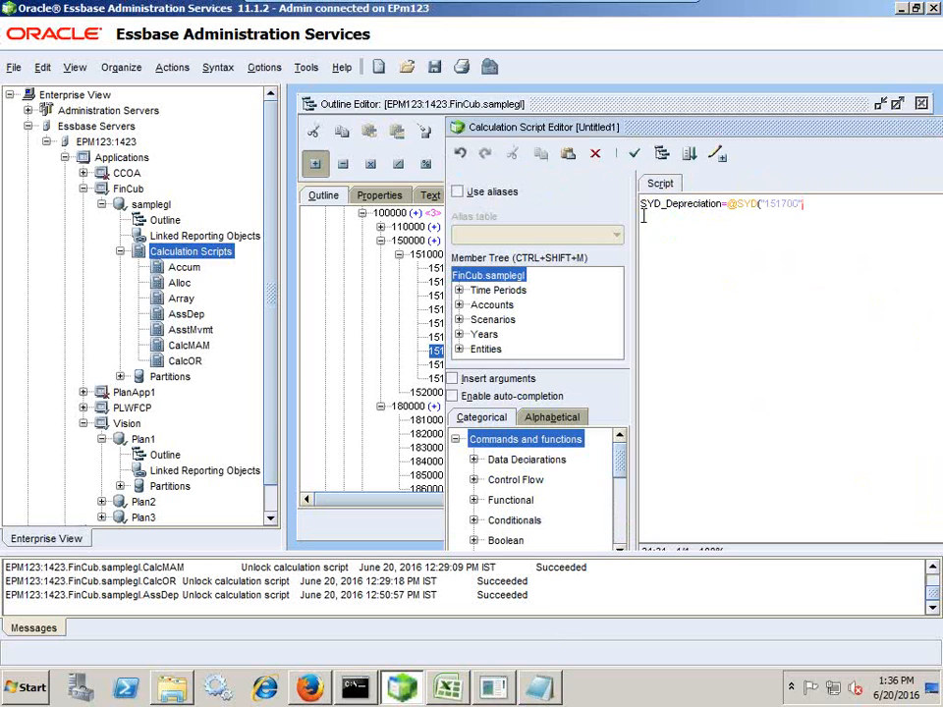
click(652, 17)
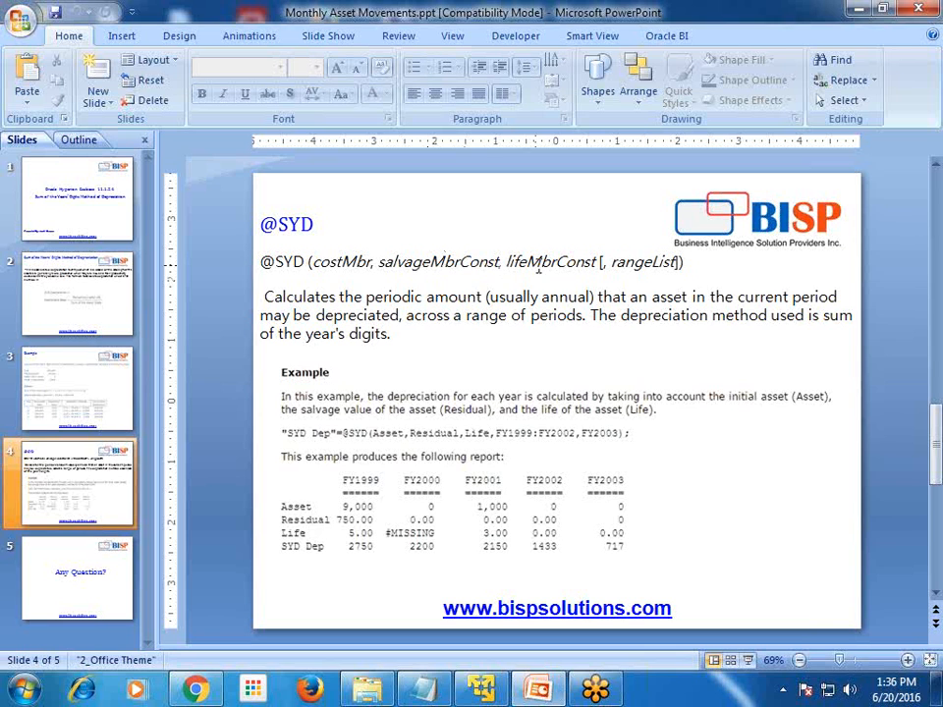
click(481, 688)
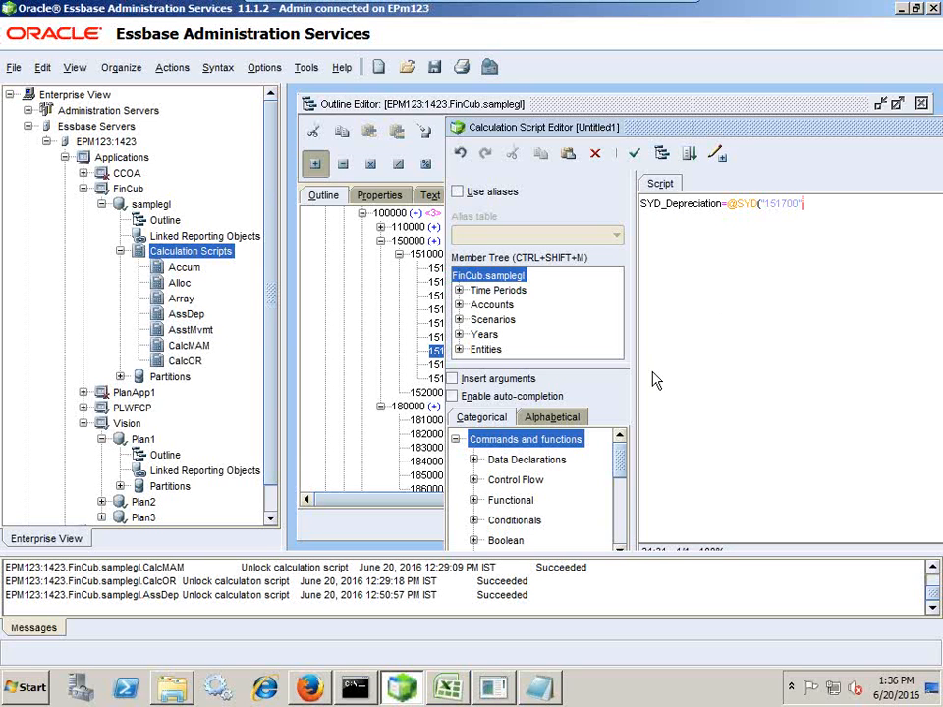
click(365, 228)
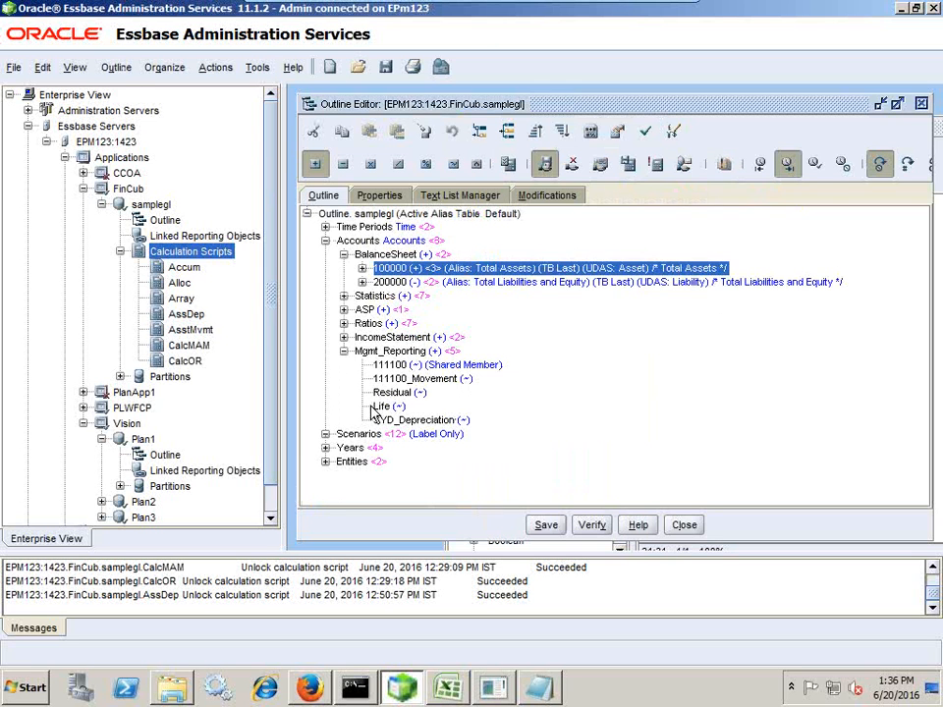
click(401, 393)
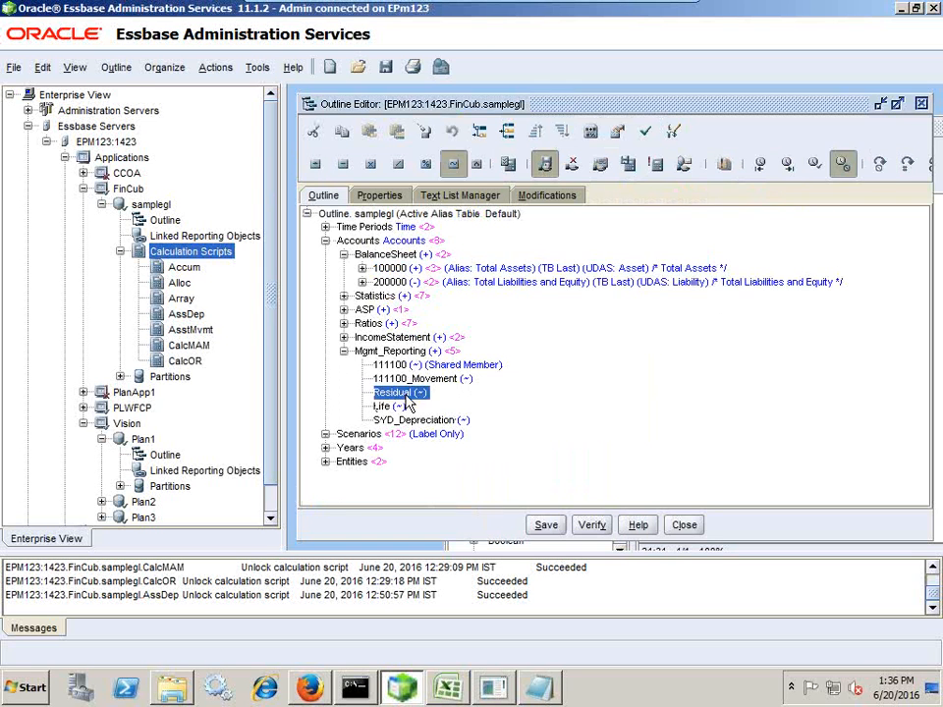
click(938, 183)
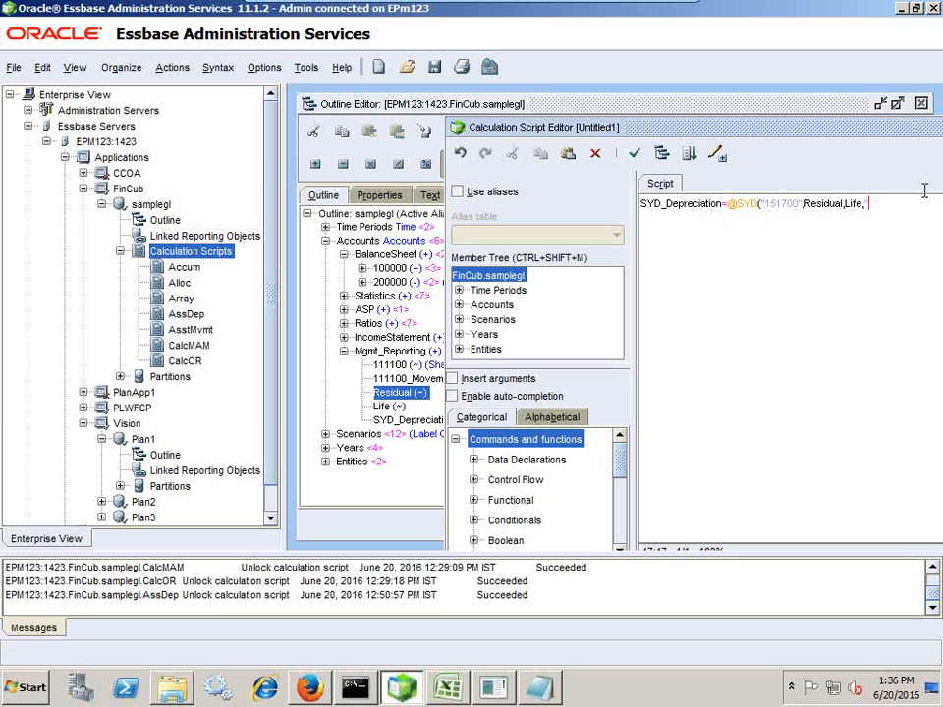
click(325, 227)
click(344, 255)
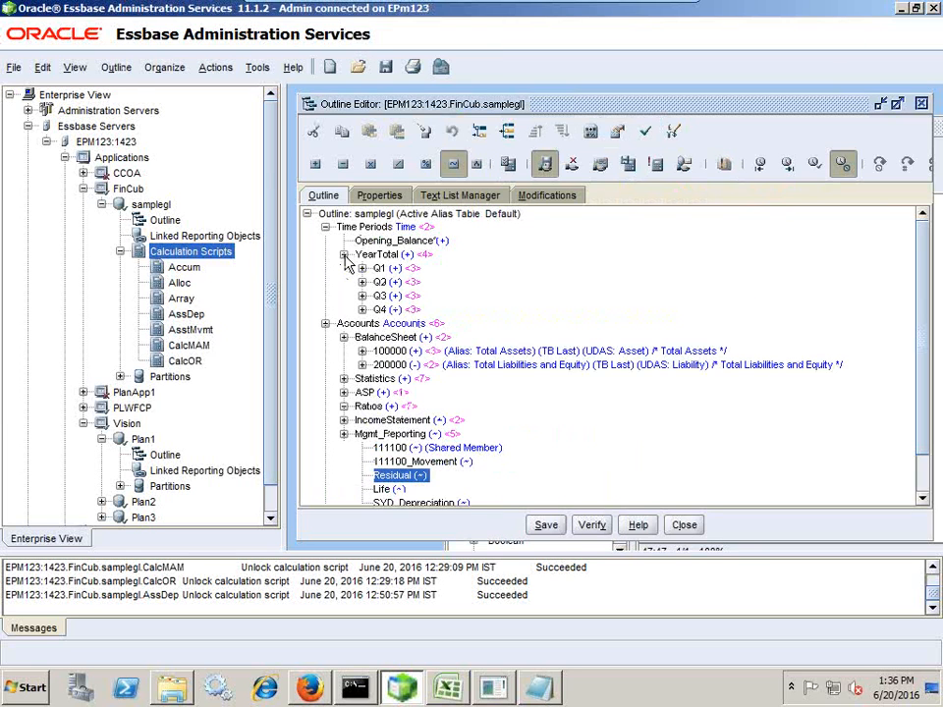
click(325, 227)
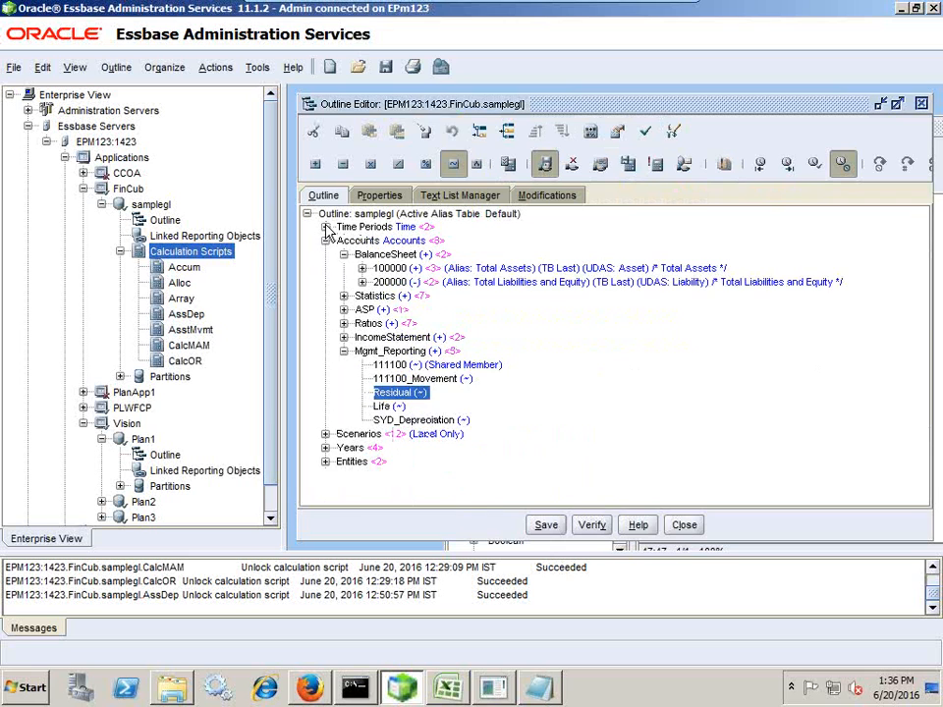
click(325, 449)
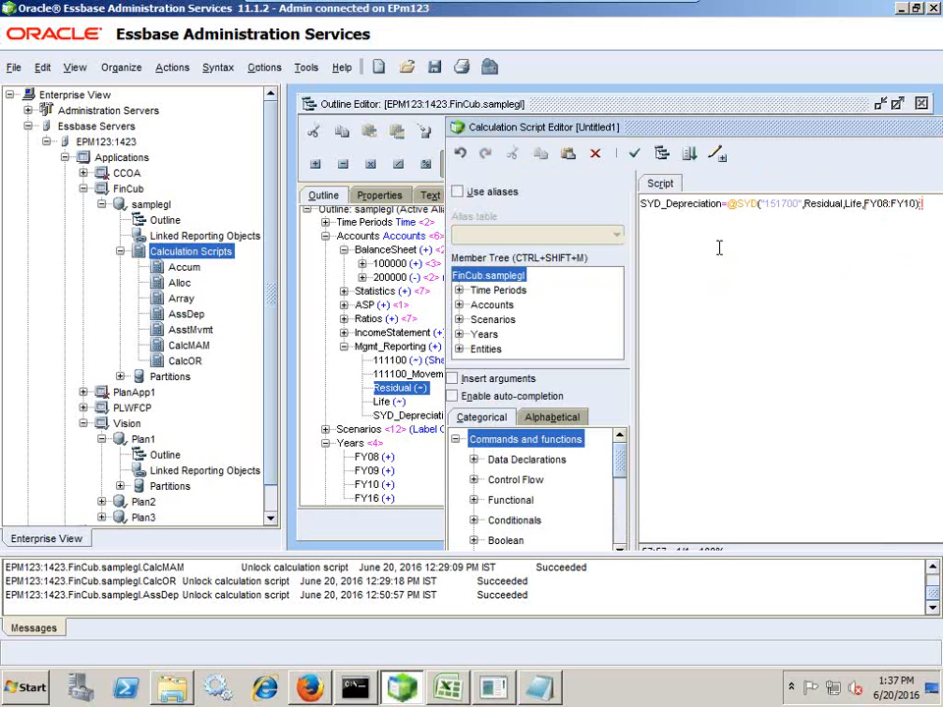
Step: Validate the script's syntax, save it to samplegl as CalcSYD, and move its editor so the whole statement is in view
click(633, 154)
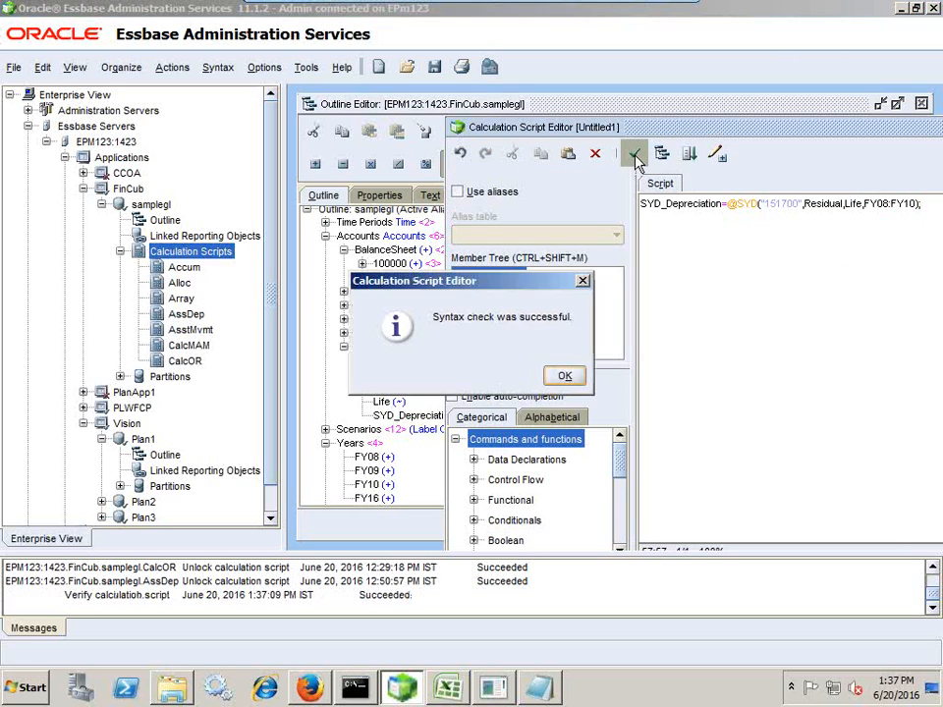
click(559, 377)
click(433, 82)
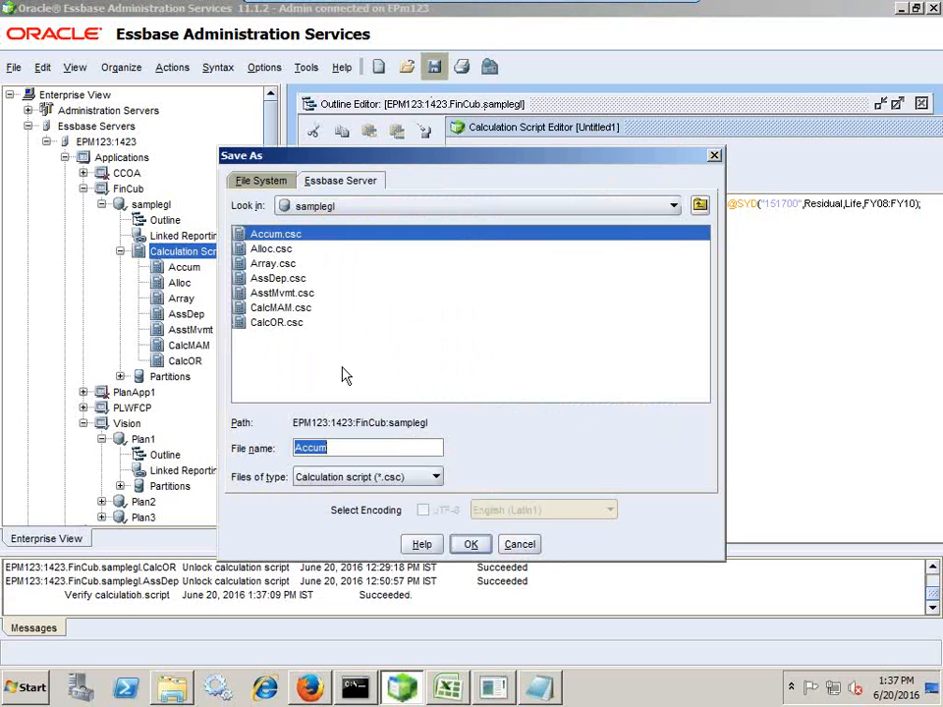
text(CalcSYD)
click(472, 544)
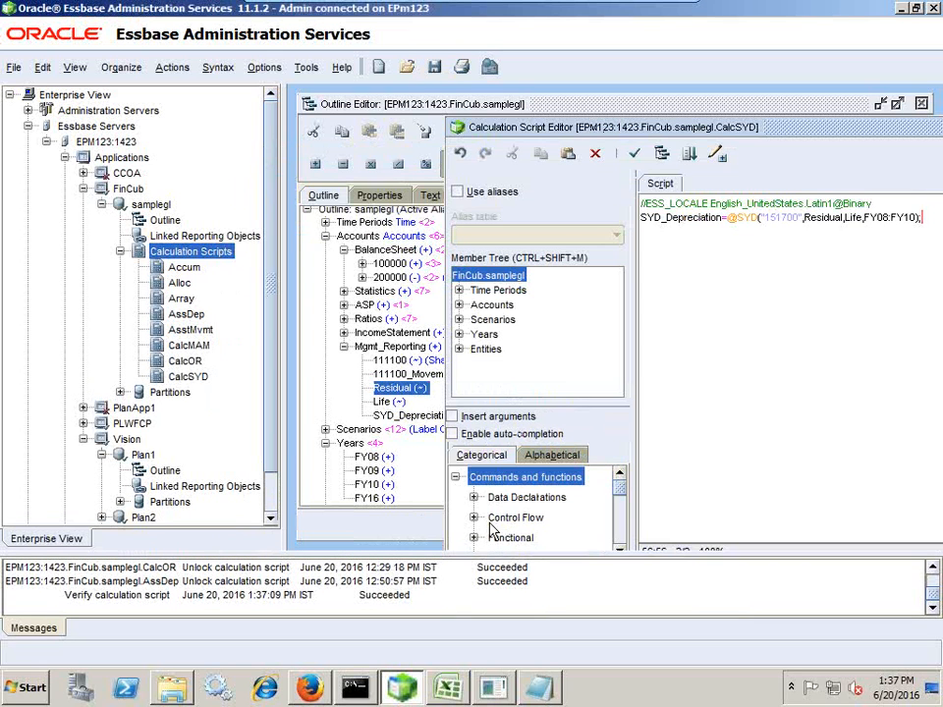
drag(800, 128, 699, 123)
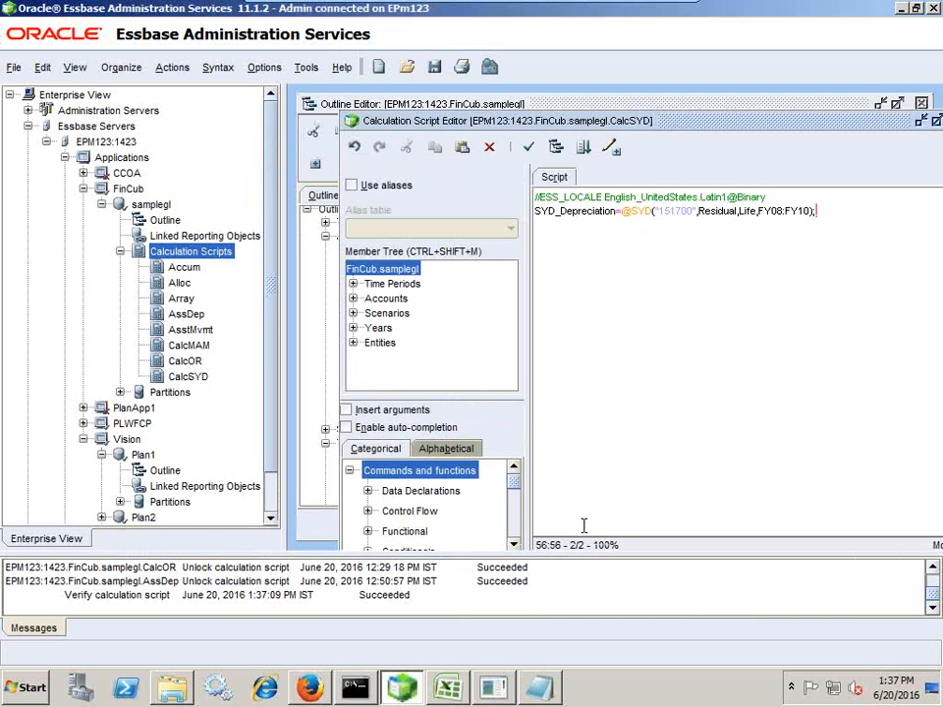
Step: Switch to Sheet2 of the Excel workbook and sign in to the Smart View shared connections with the account password
click(448, 688)
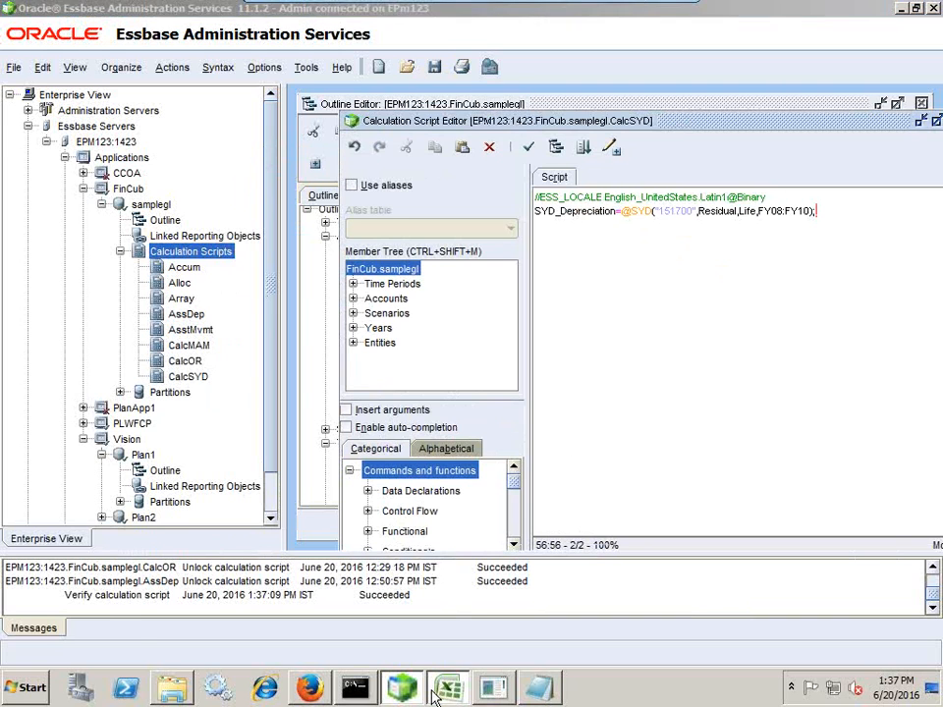
click(130, 639)
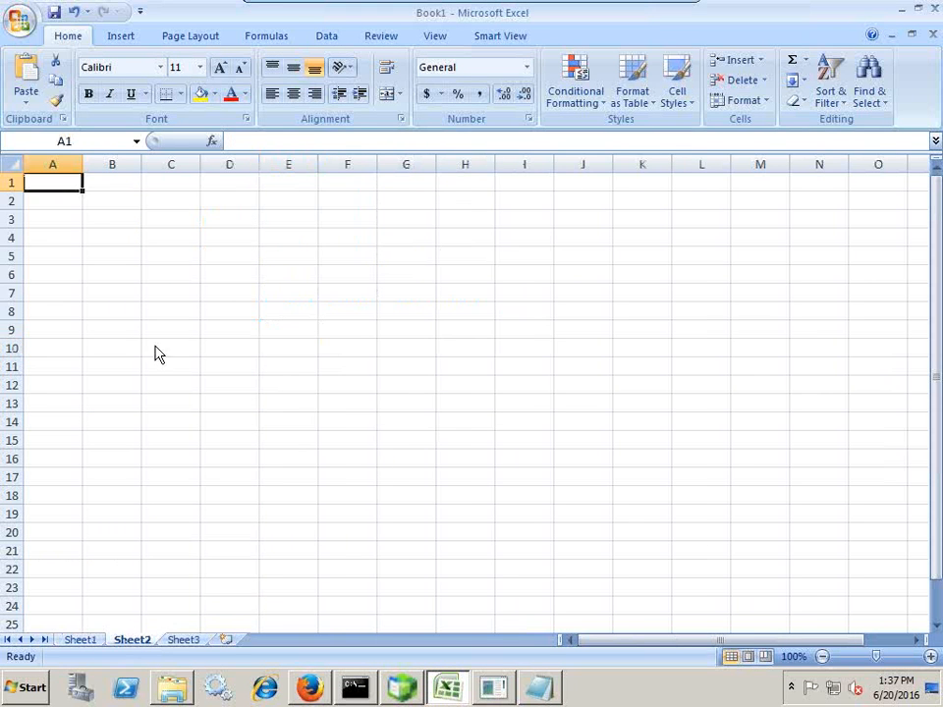
click(491, 37)
click(24, 87)
click(800, 241)
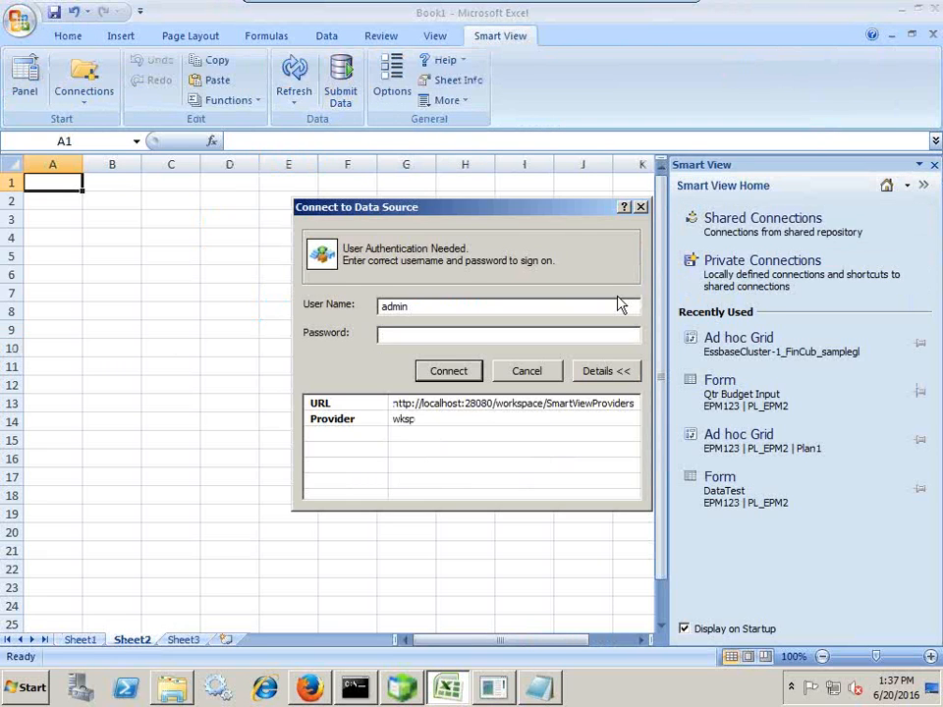
key(Return)
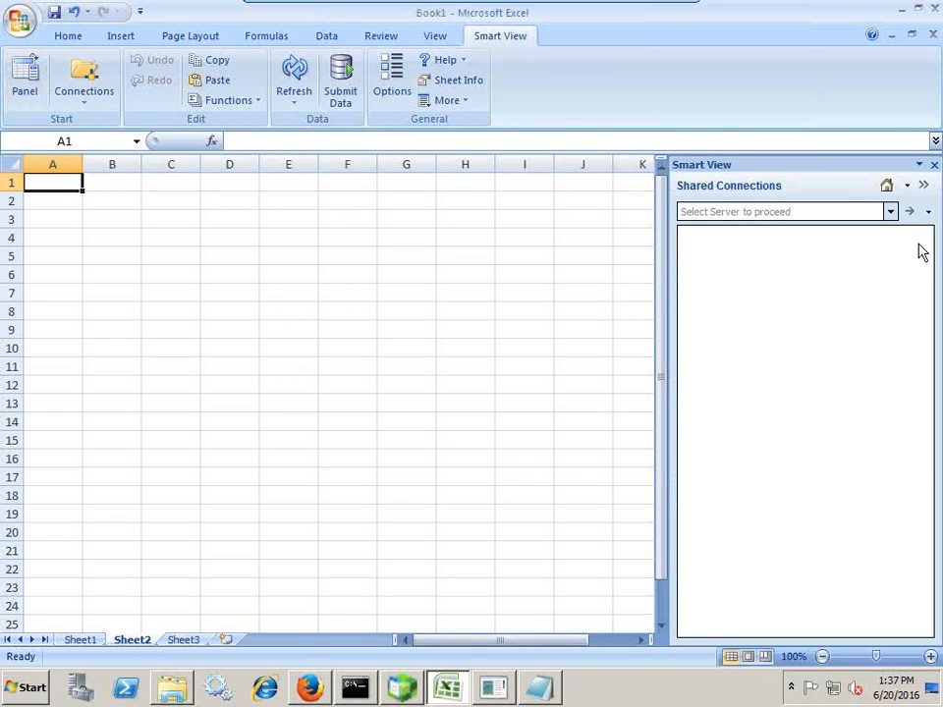
Step: Connect to FinCub's samplegl database on EssbaseCluster-1 under Oracle Essbase and start an ad hoc analysis on Sheet2
click(892, 213)
click(745, 232)
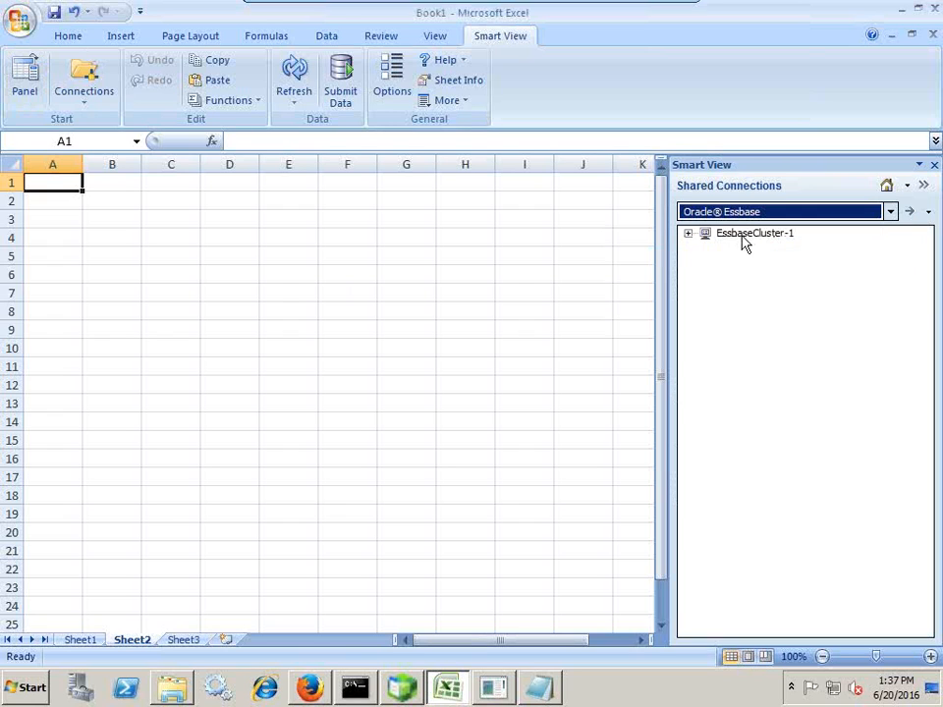
click(689, 235)
click(705, 263)
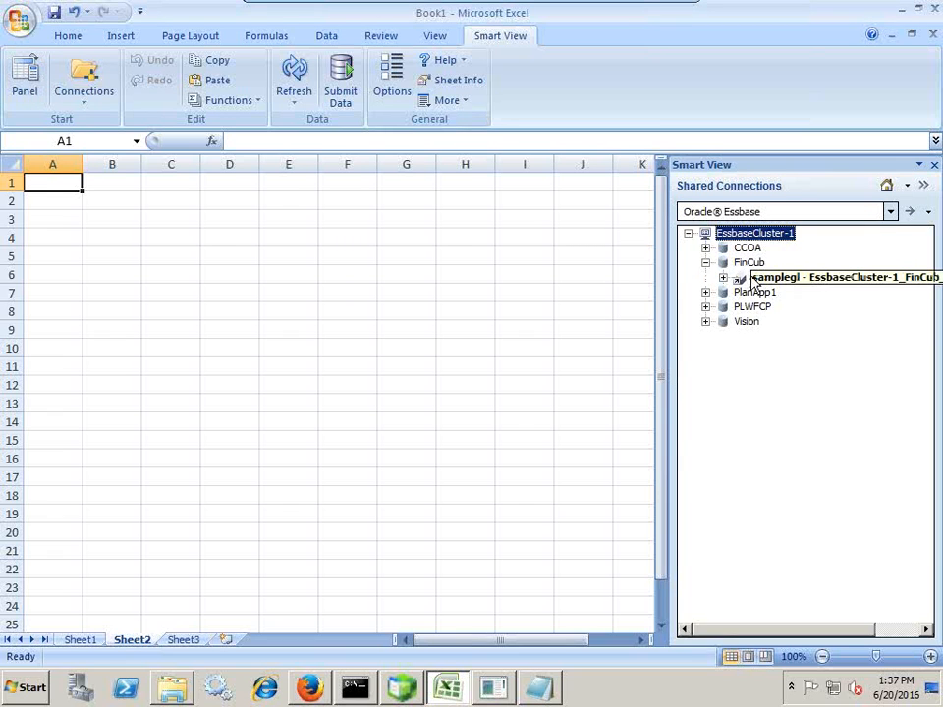
right_click(752, 279)
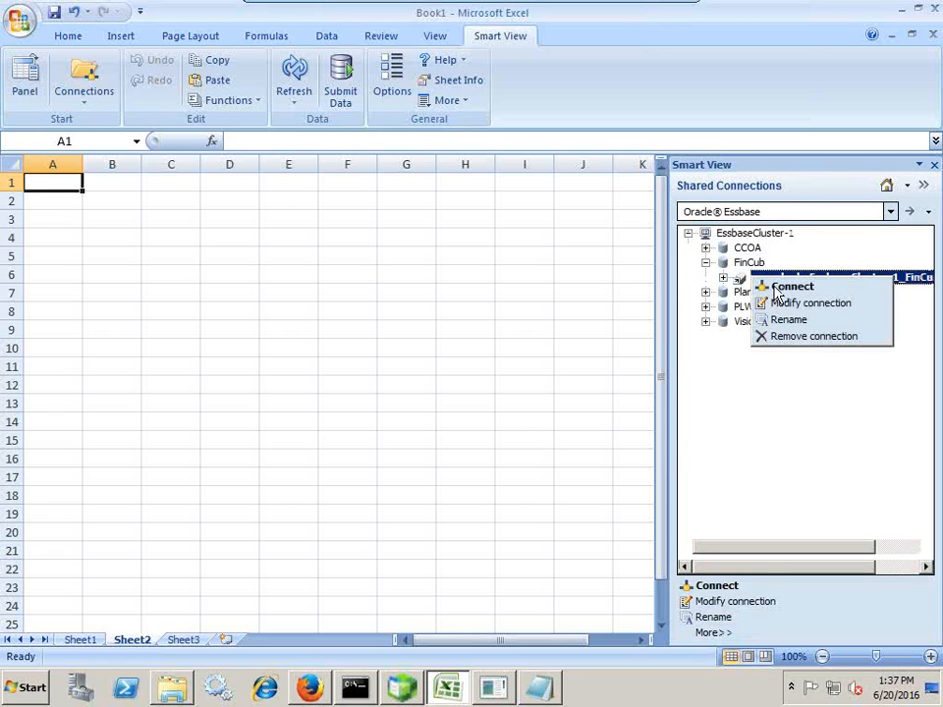
click(781, 287)
right_click(791, 288)
click(789, 292)
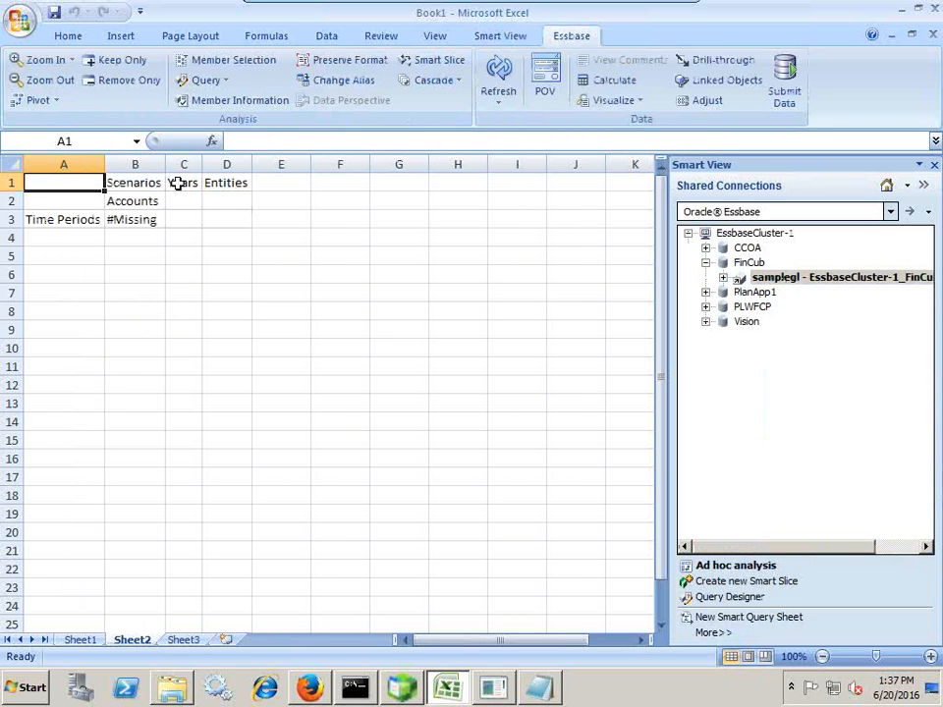
Step: Drill Entities down through TotalGeography and North America, and keep only North America Corporate in the grid
double_click(227, 185)
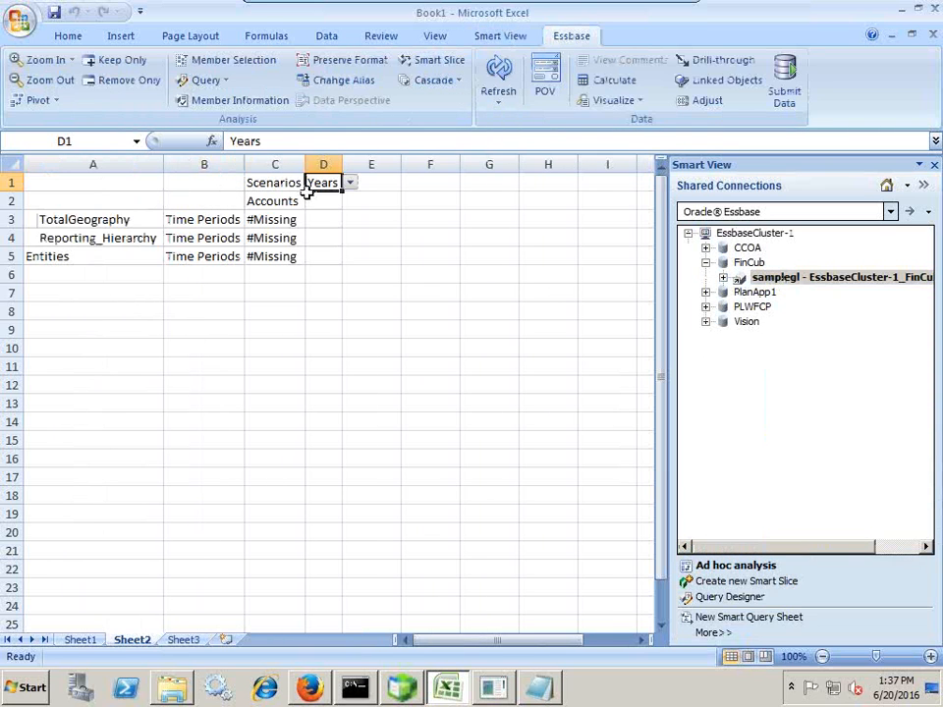
double_click(100, 215)
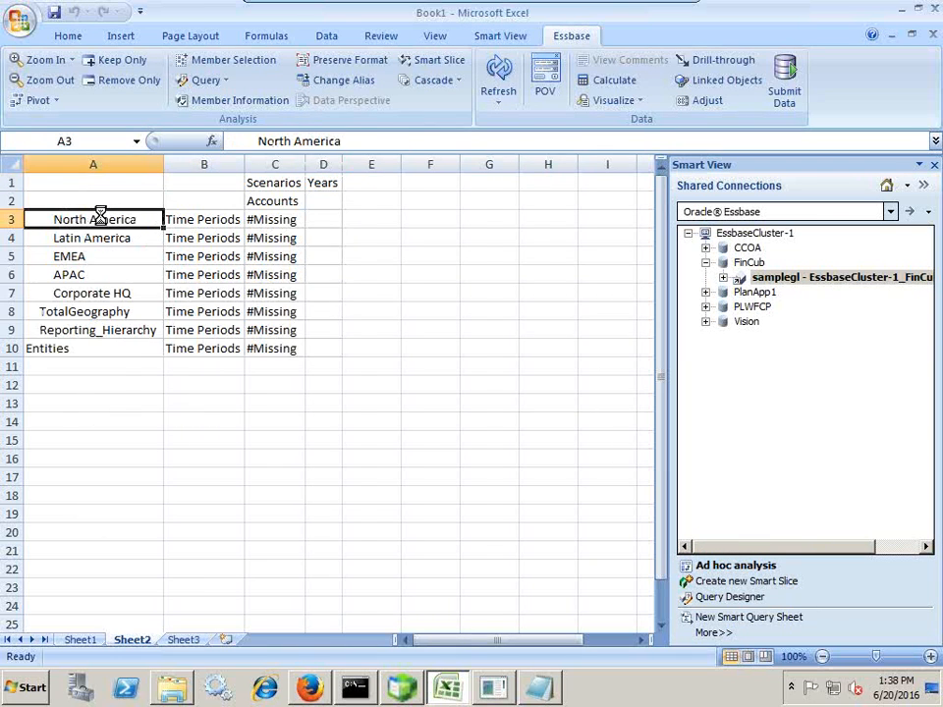
double_click(100, 215)
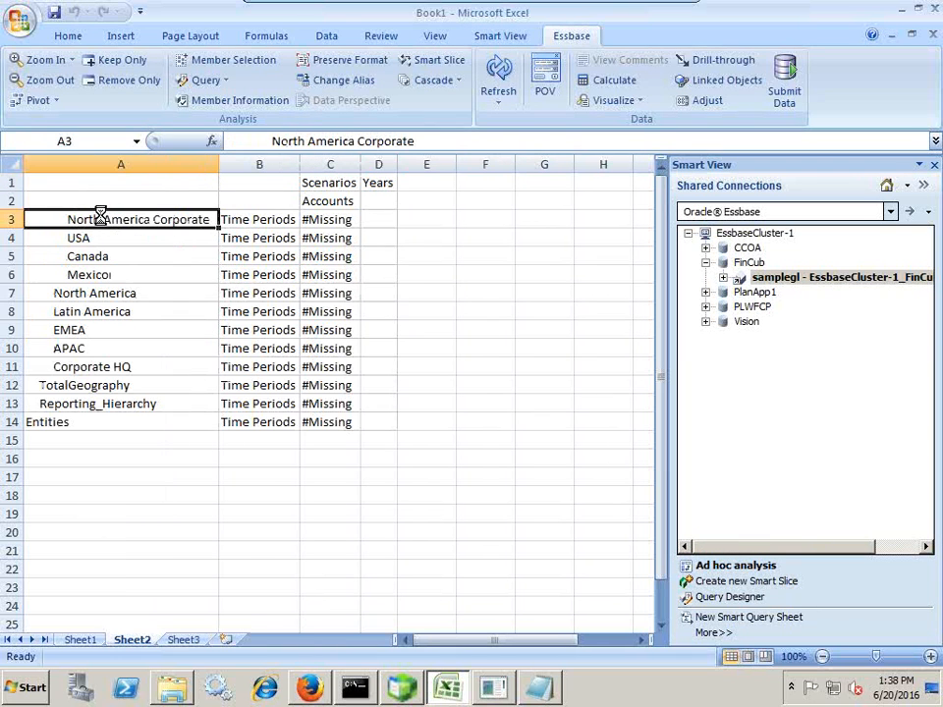
click(100, 60)
Step: Expand the Scenarios dimension and keep only Actual in the grid
double_click(294, 184)
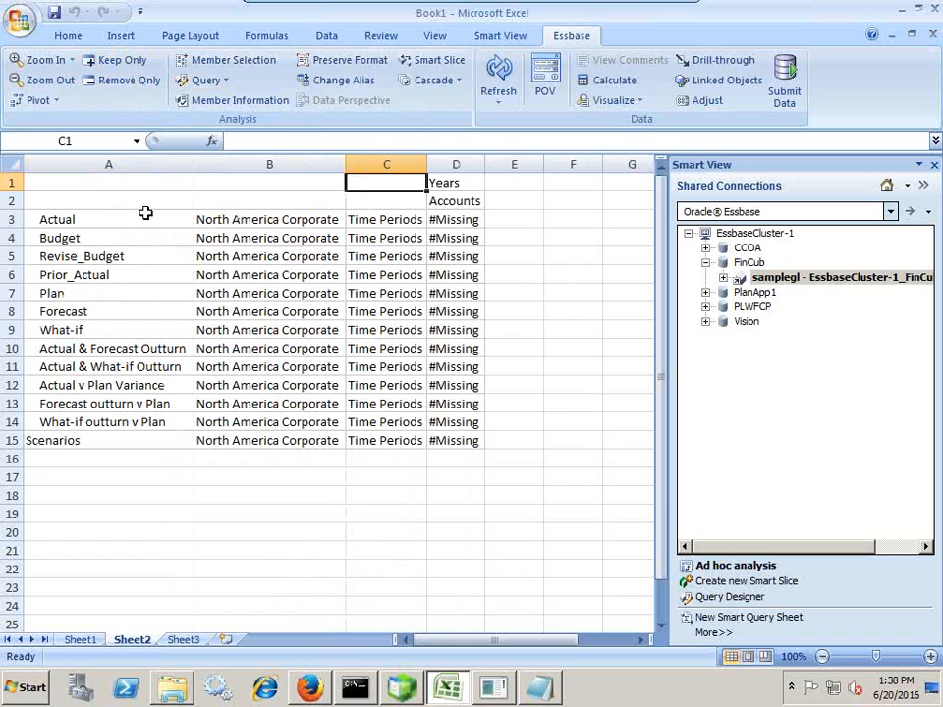
click(124, 216)
click(123, 62)
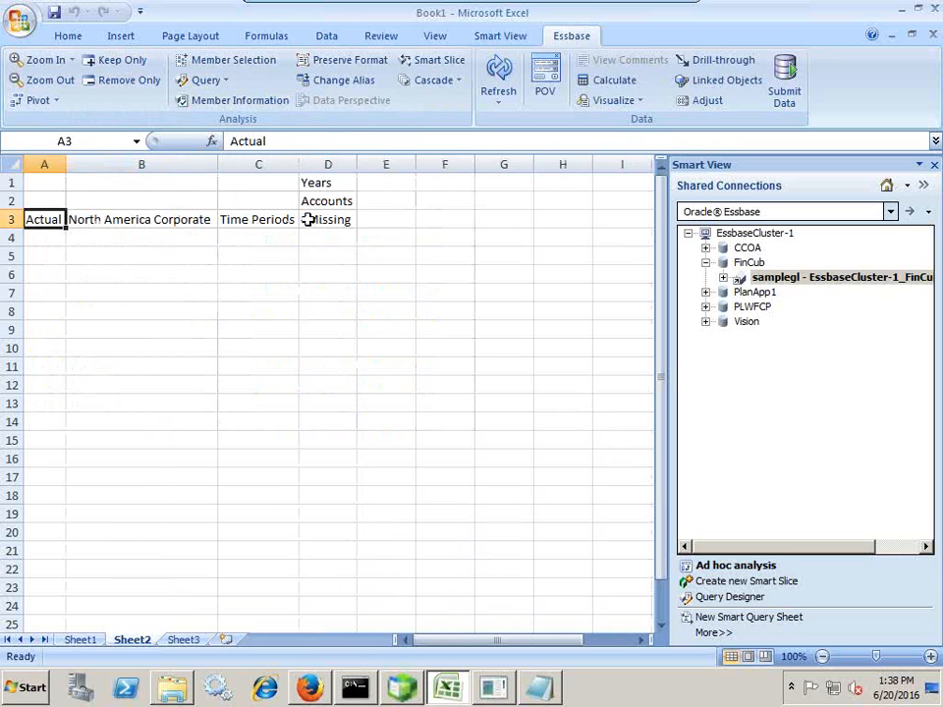
Step: Drill Time Periods down through YearTotal and Q1, and keep only Jan in the grid
double_click(257, 218)
click(46, 224)
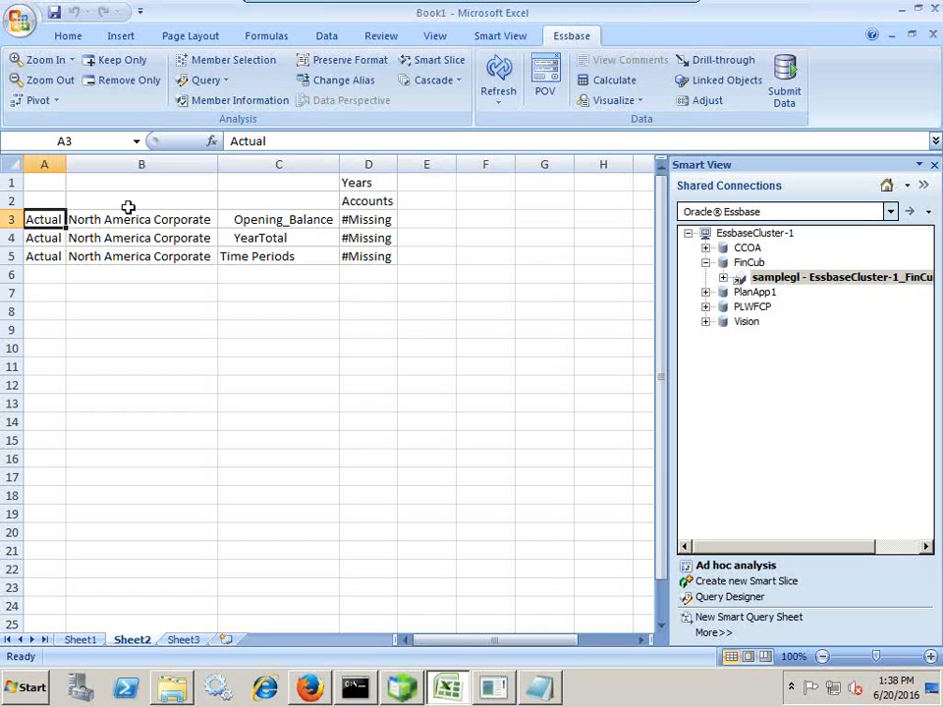
click(274, 225)
click(275, 254)
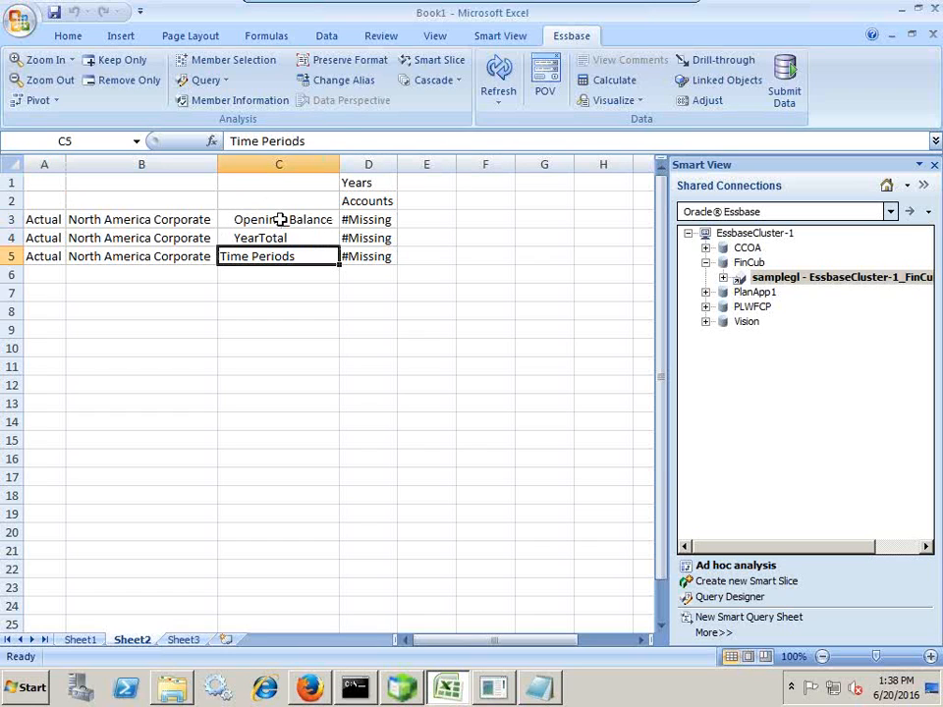
click(280, 220)
double_click(274, 238)
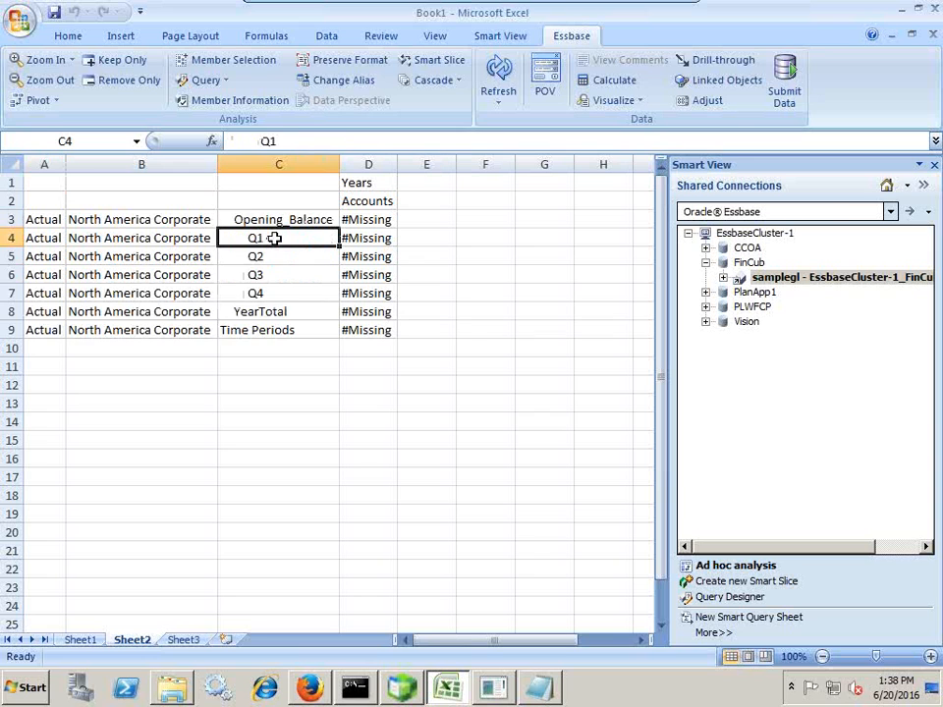
double_click(274, 237)
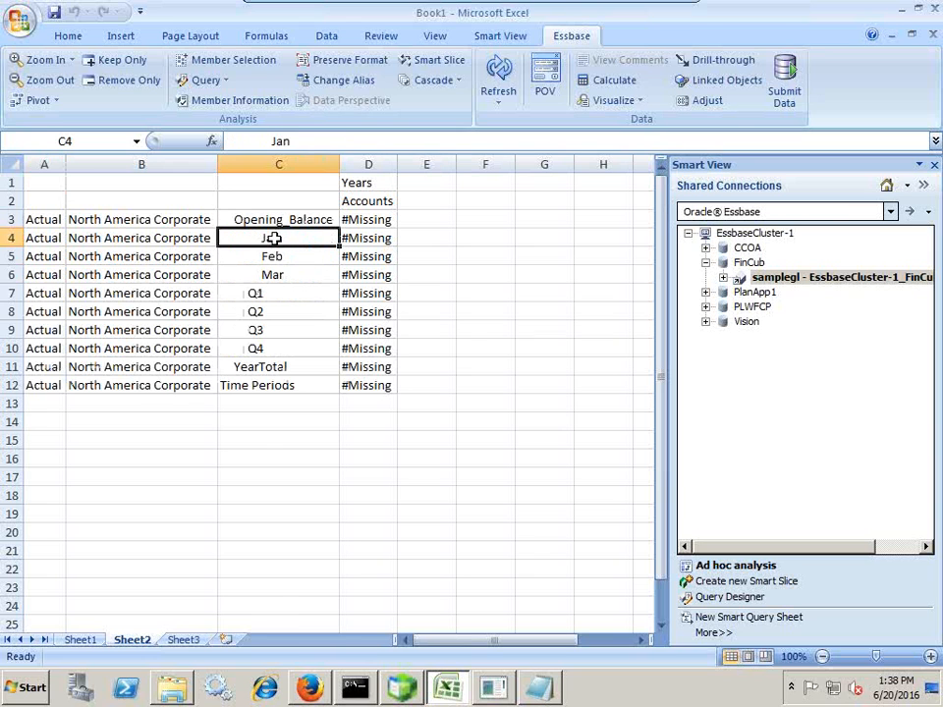
click(121, 63)
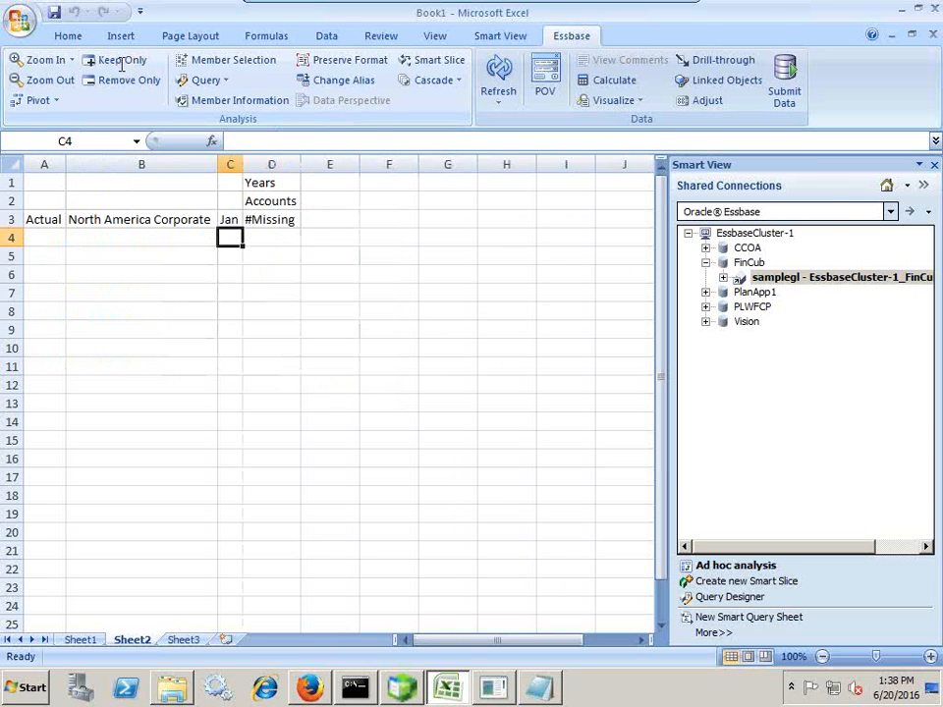
Step: Expand the Years dimension into its individual fiscal years in the grid rows
click(272, 184)
double_click(272, 184)
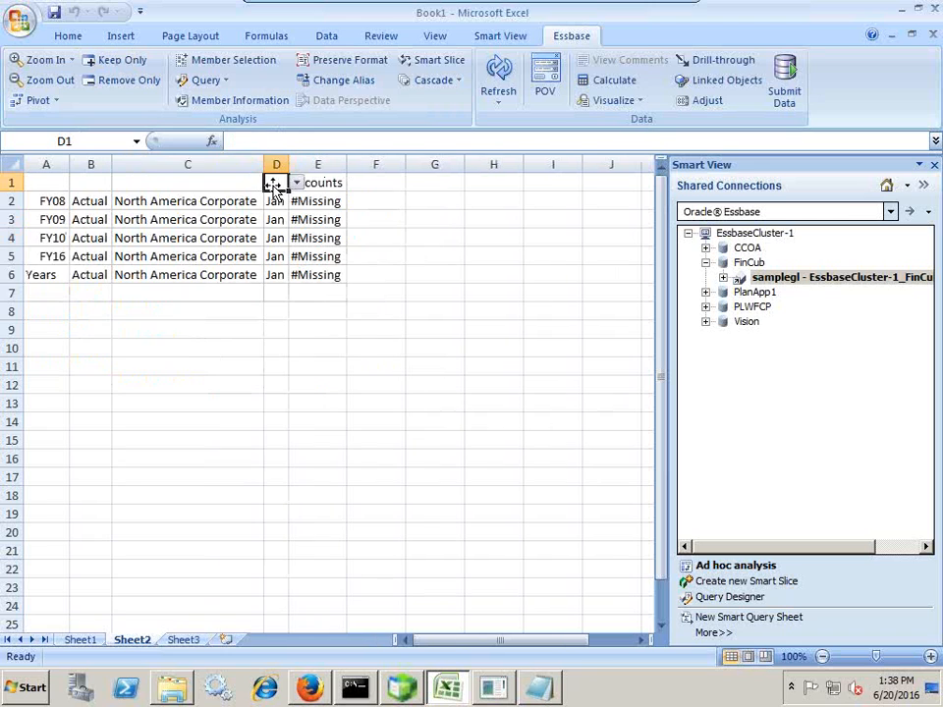
click(55, 202)
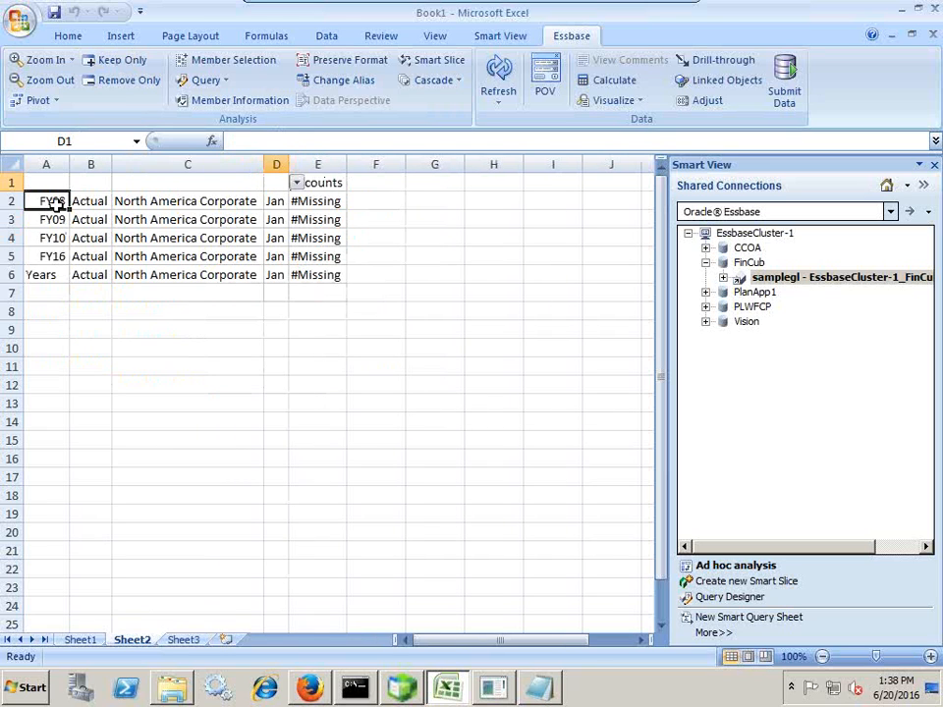
Step: Expand Accounts across the columns, keep only Mgmt_Reporting, and drill into its child members, selecting the Residual heading
double_click(307, 183)
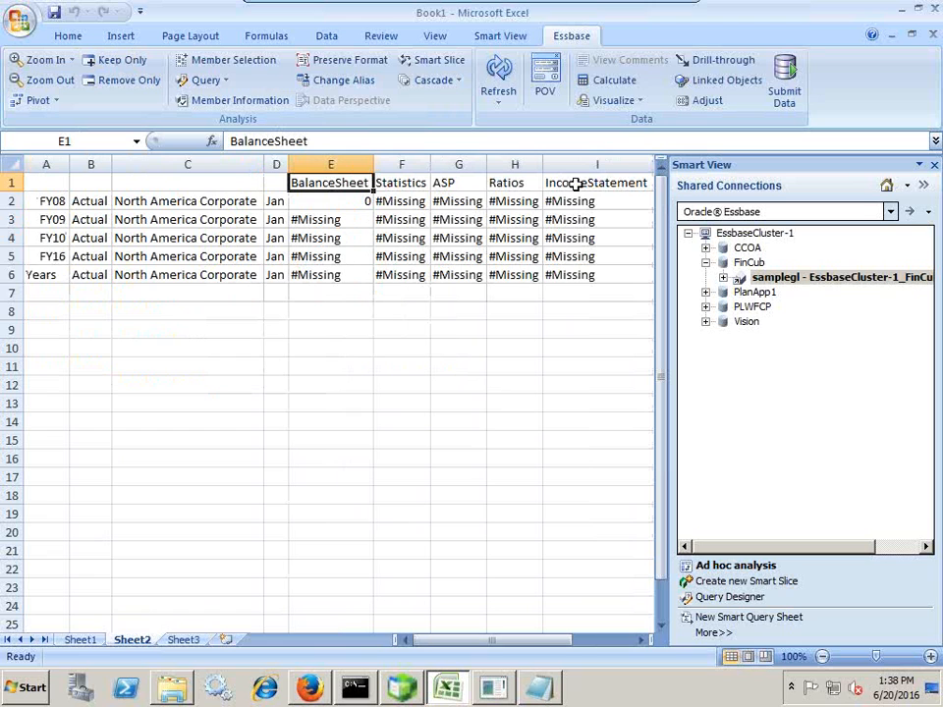
drag(492, 639, 531, 640)
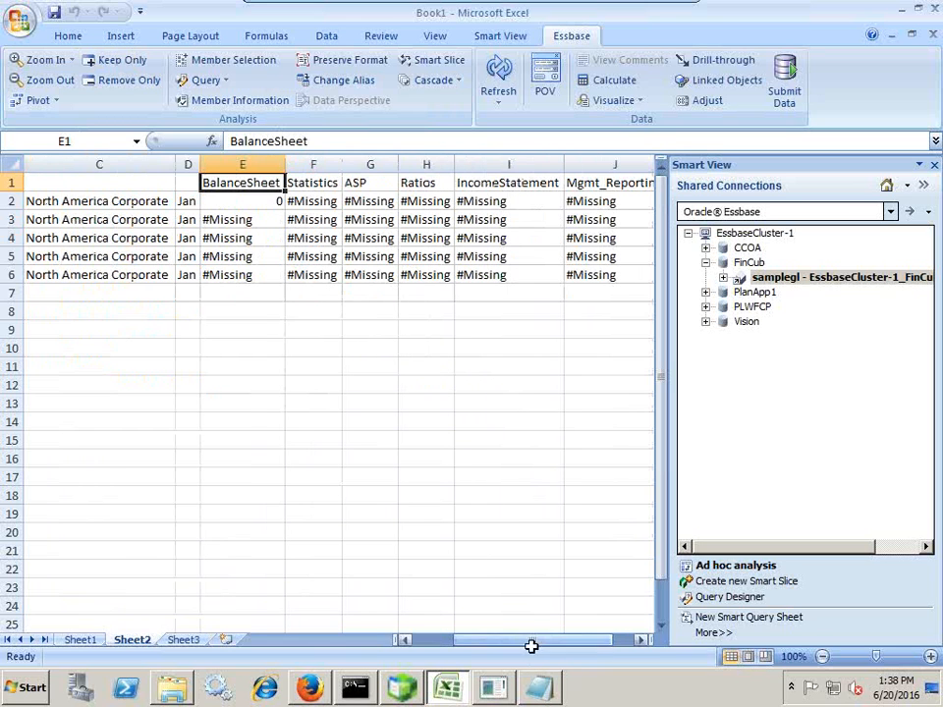
click(599, 183)
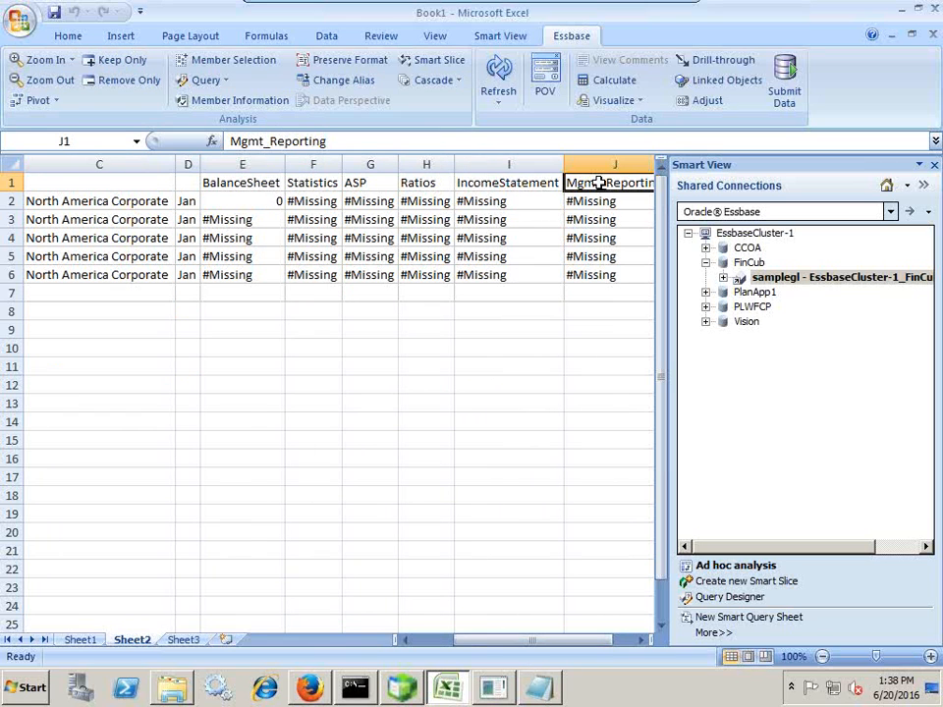
click(110, 60)
double_click(246, 183)
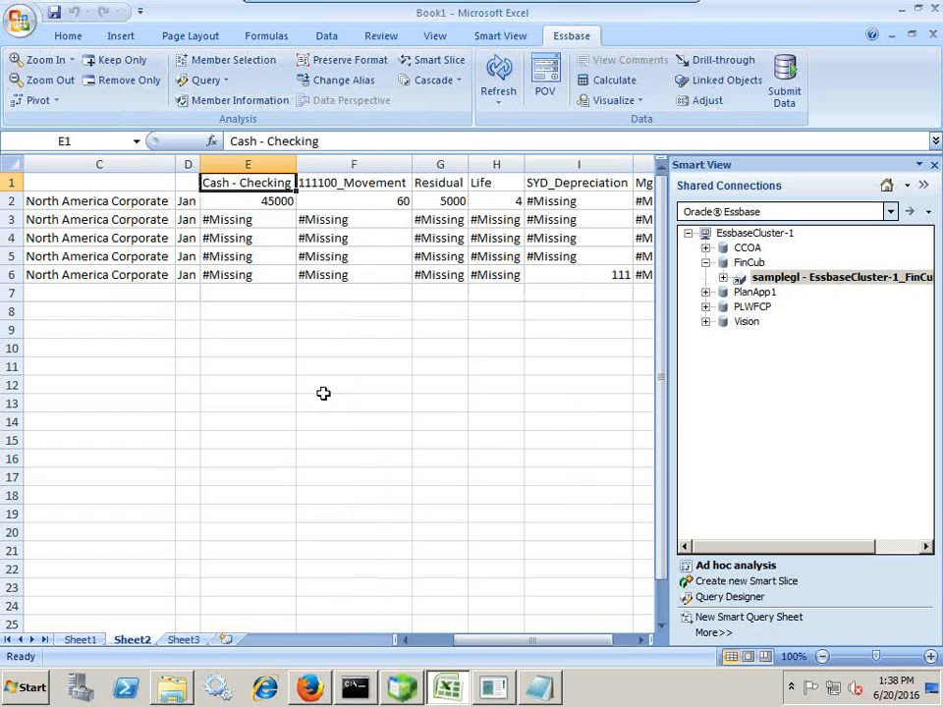
click(460, 197)
click(465, 183)
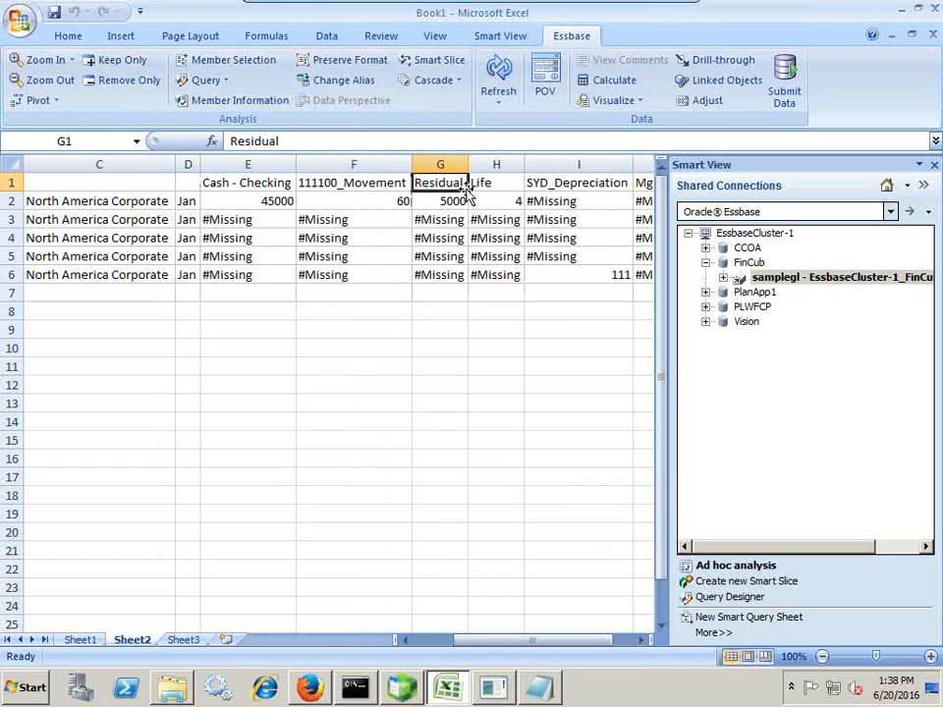
Step: Keep only the Residual, Life and SYD_Depreciation columns in the grid
click(477, 186)
ctrl+click(539, 184)
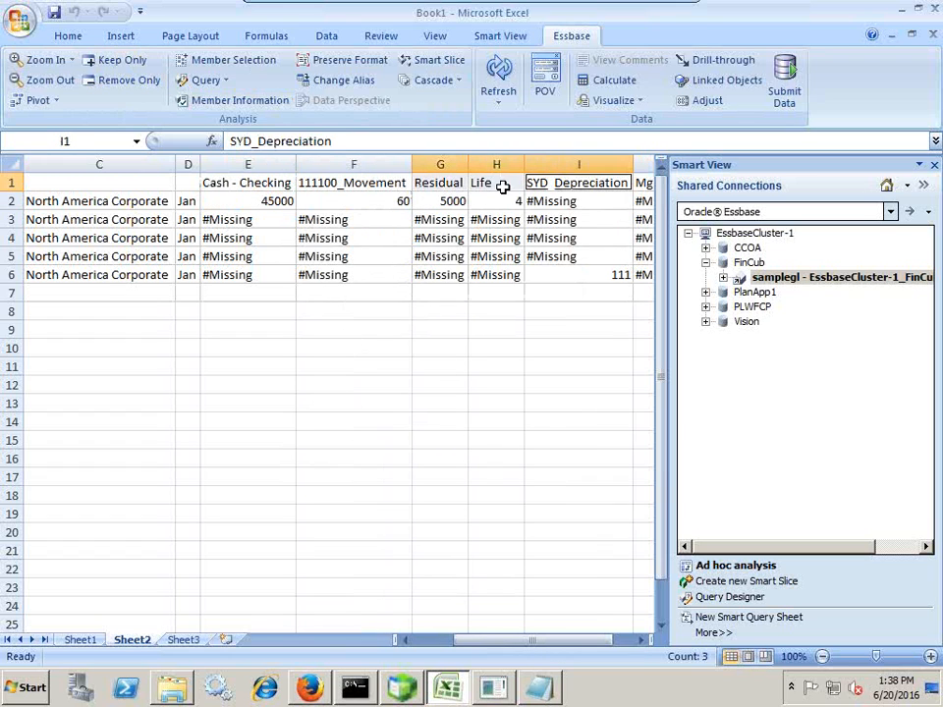
click(115, 62)
Step: Add account 151700 as a text member heading in cell H1 and refresh the grid
click(462, 186)
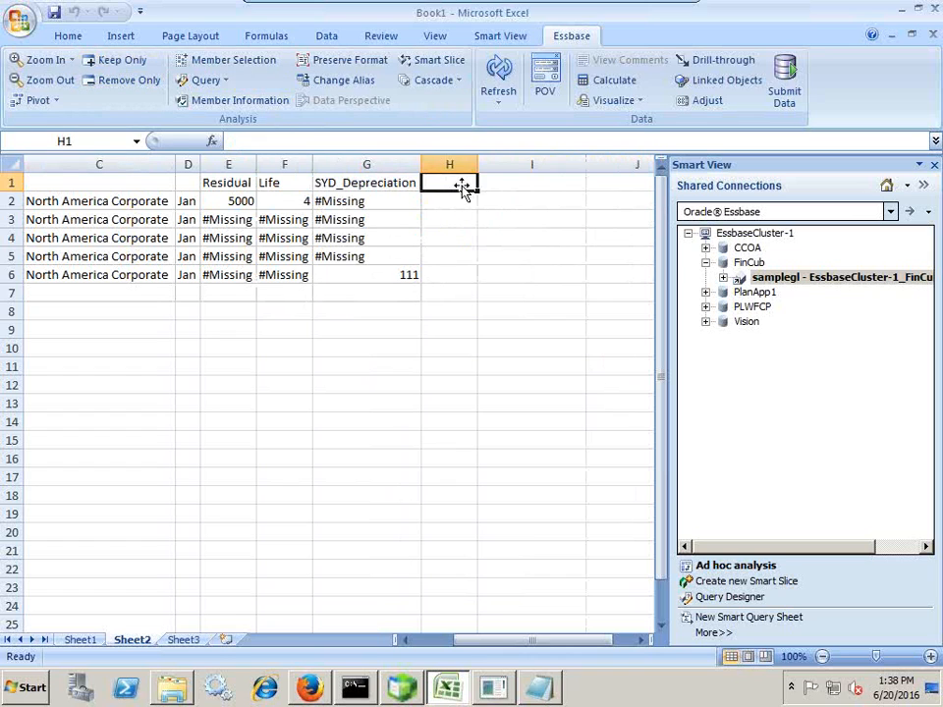
text('151700)
key(Return)
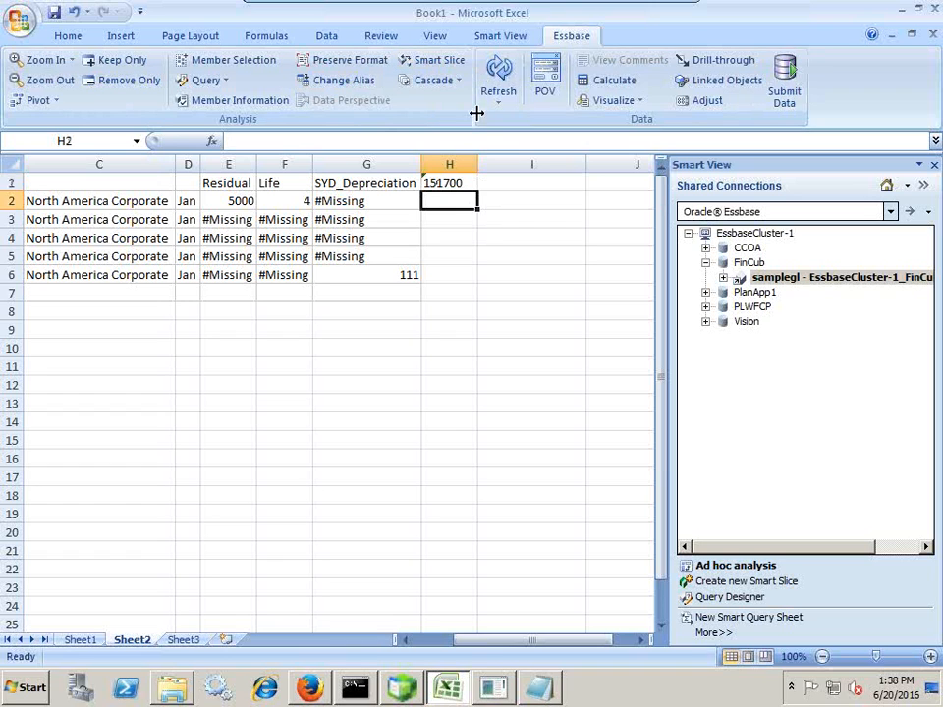
click(498, 73)
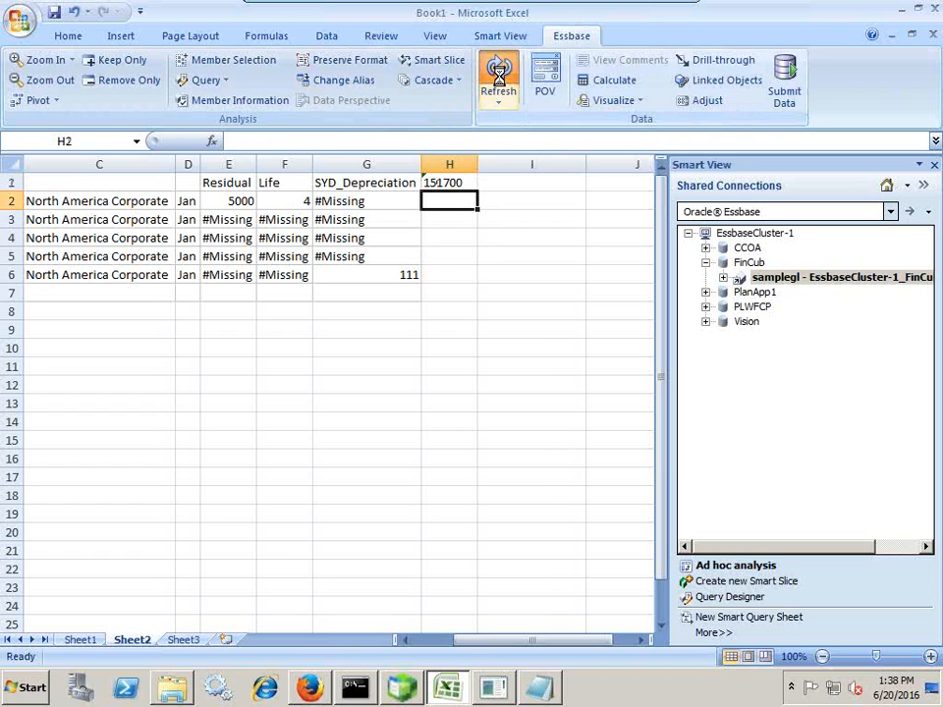
Step: Clear all data values under the four account columns and narrow the Smart View pane to make room for the grid
drag(219, 202, 454, 289)
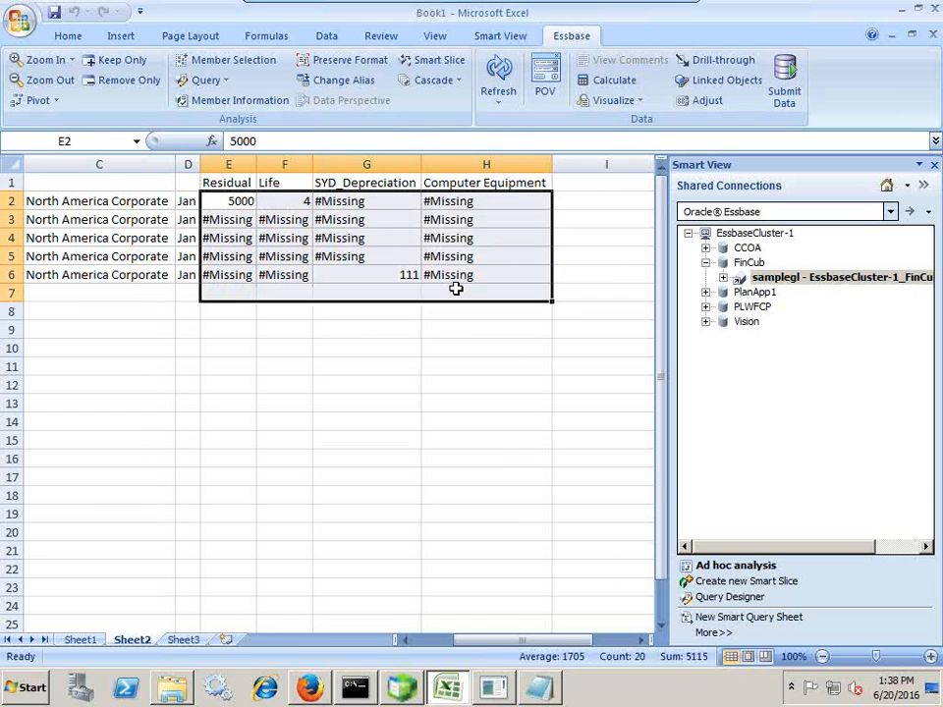
click(455, 344)
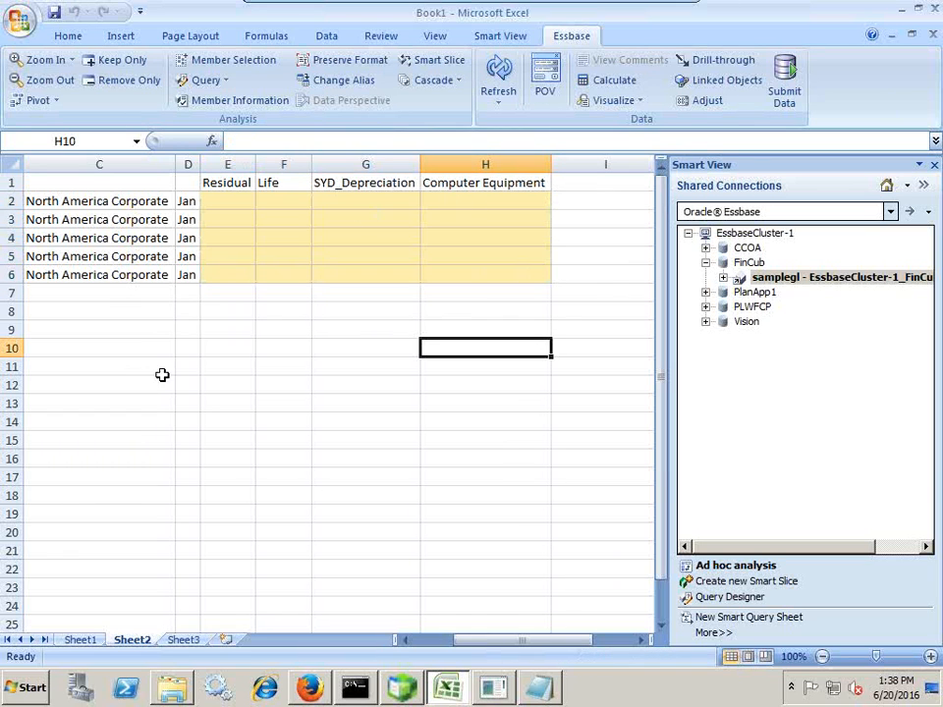
click(81, 216)
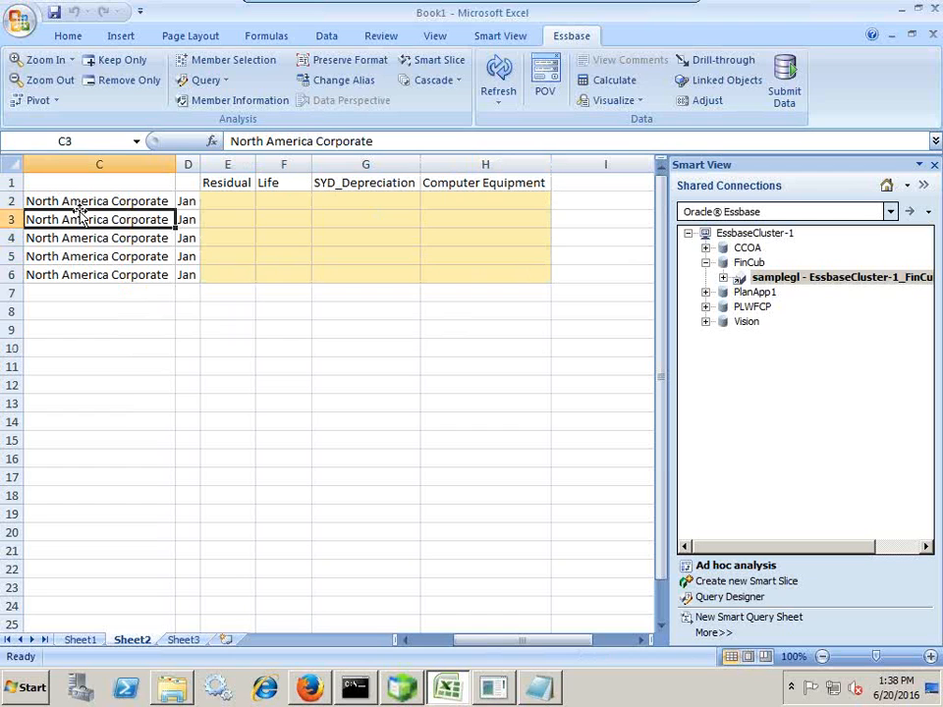
drag(94, 217, 109, 274)
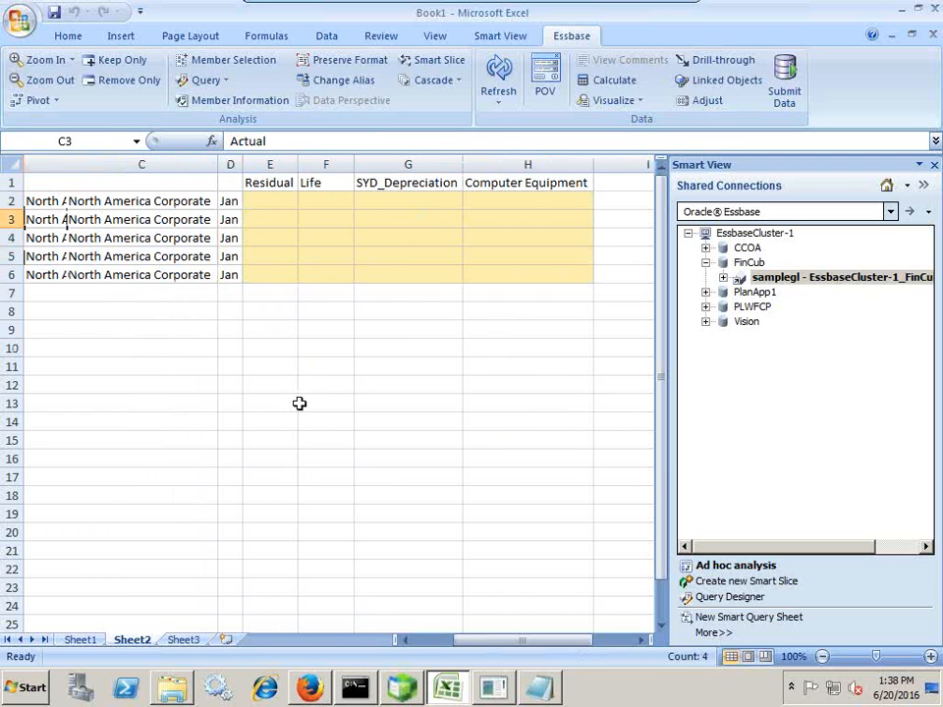
key(Left)
key(Left)
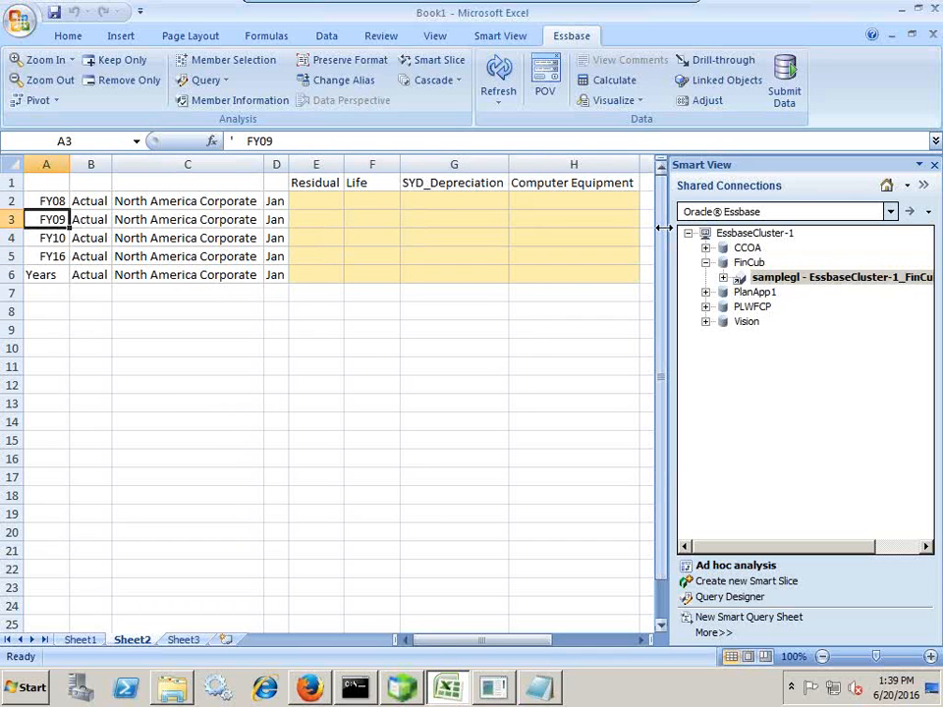
drag(671, 234, 782, 234)
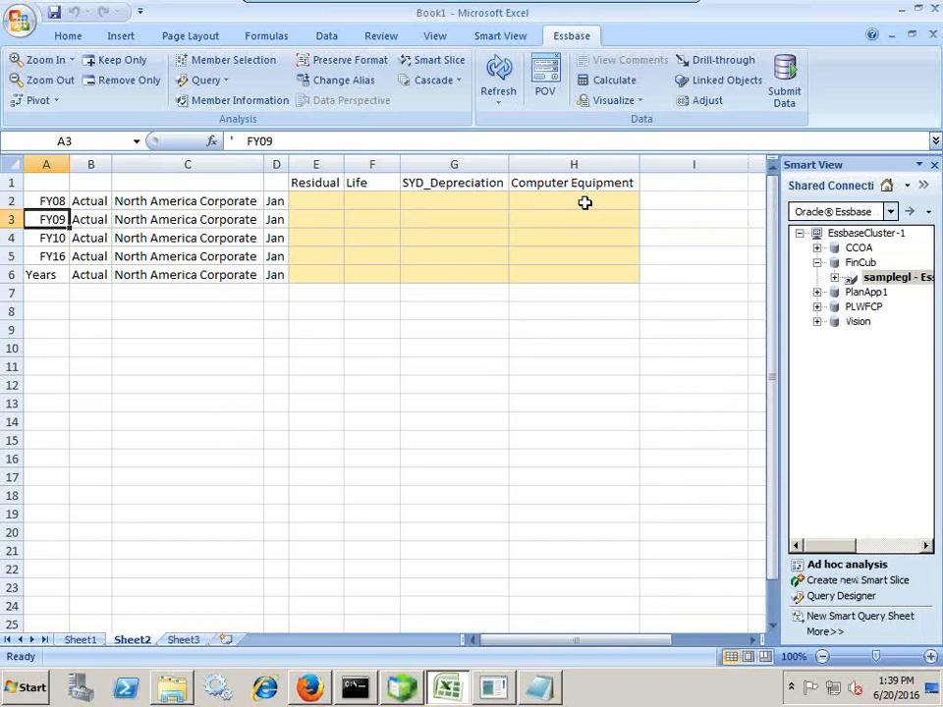
Step: Enter 45000 as the FY08 value for Computer Equipment
click(584, 202)
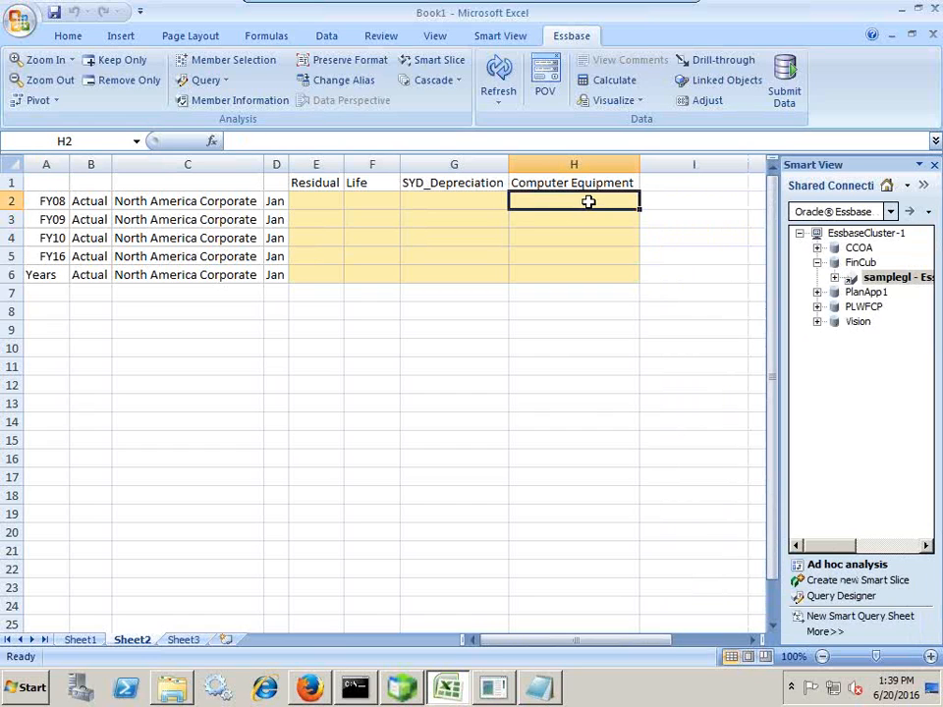
text(45000)
key(Return)
Step: Enter 5000 for Residual and 4 for Life in the FY08 row
key(Up)
key(Left)
key(Left)
key(Left)
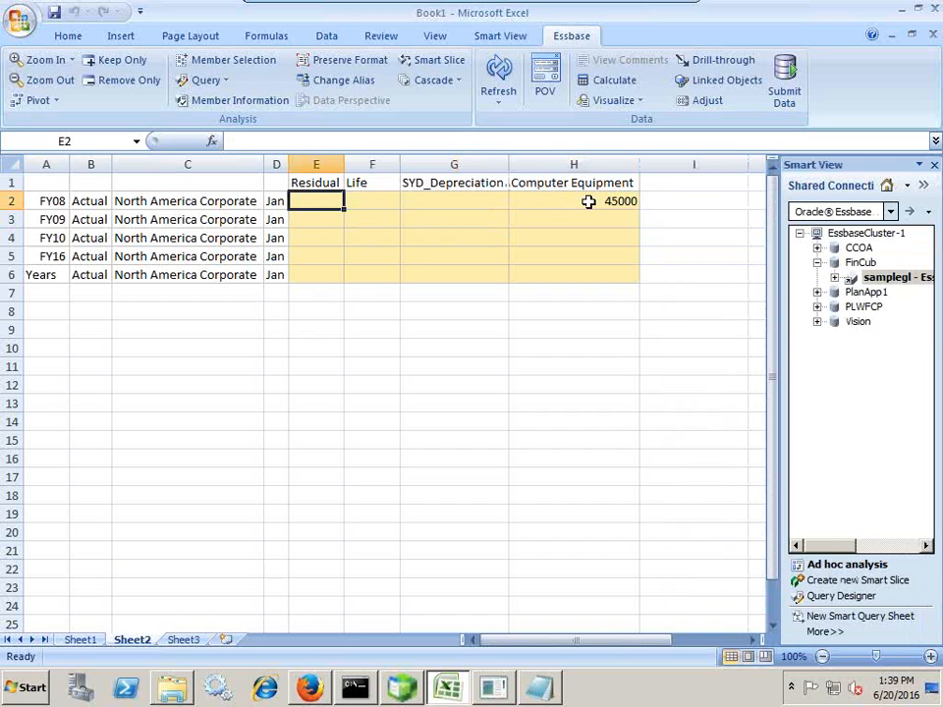
text(5000)
key(Return)
key(Up)
key(Right)
text(4)
key(Return)
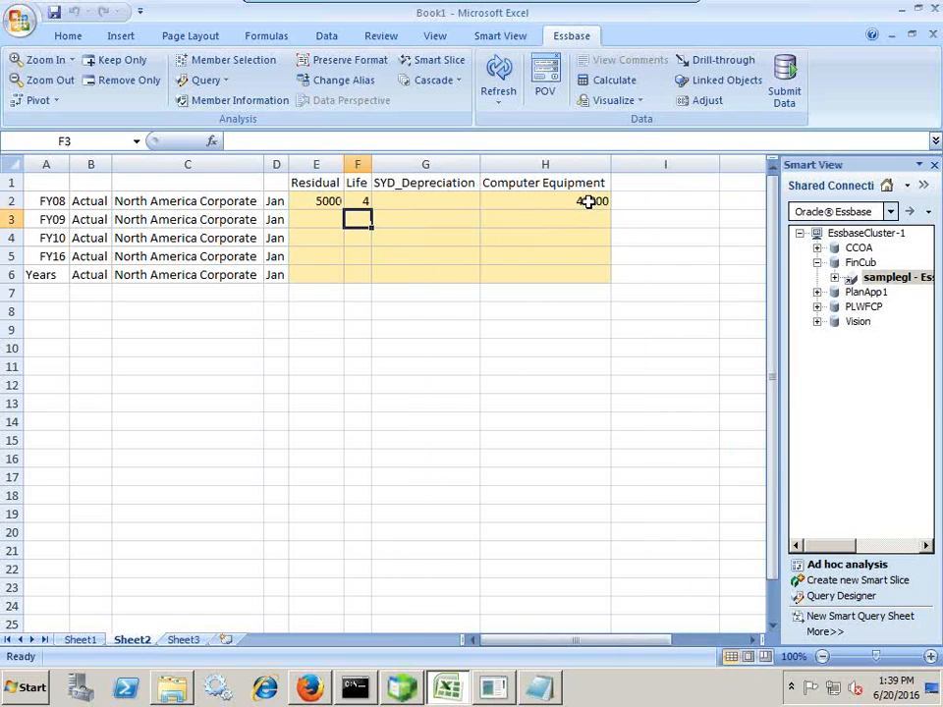
key(Up)
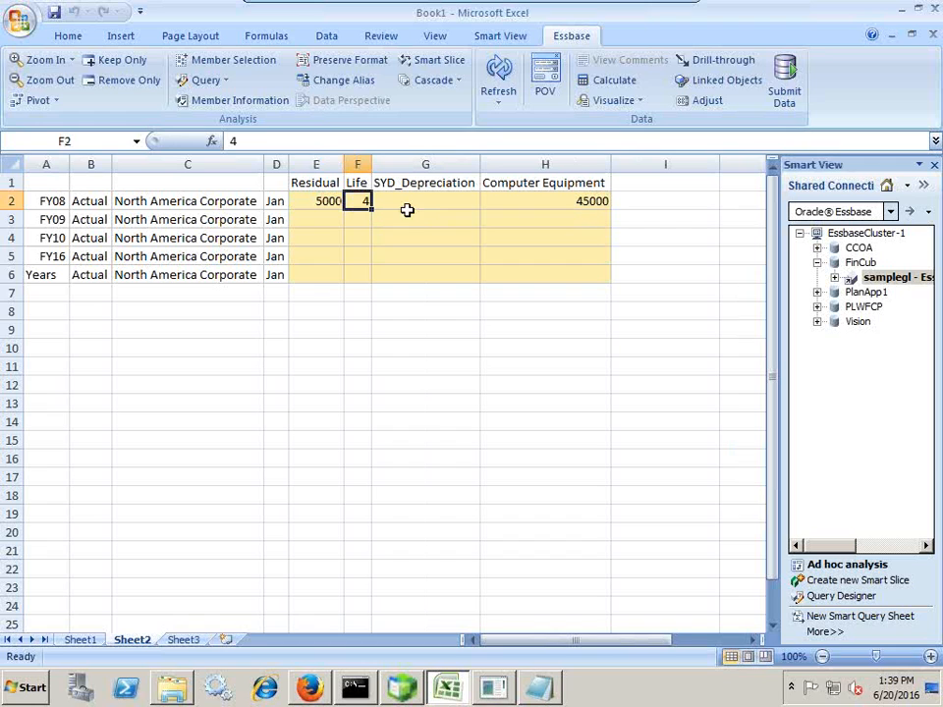
Step: Submit the entered FY08 data to Essbase and check the SYD_Depreciation column before calculating
click(786, 83)
click(628, 326)
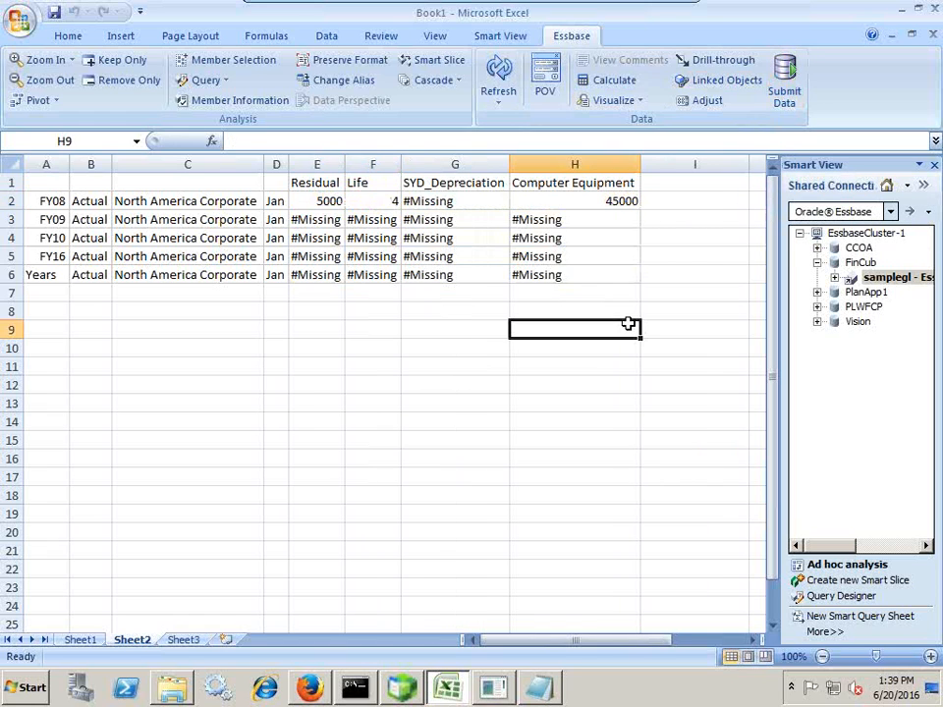
drag(461, 208, 459, 288)
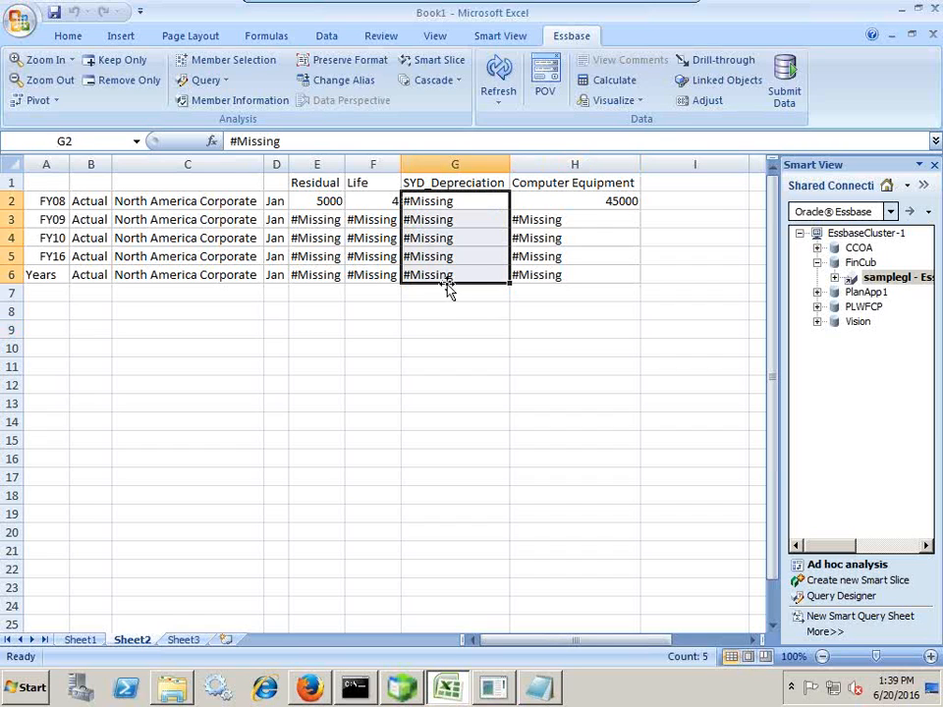
click(386, 293)
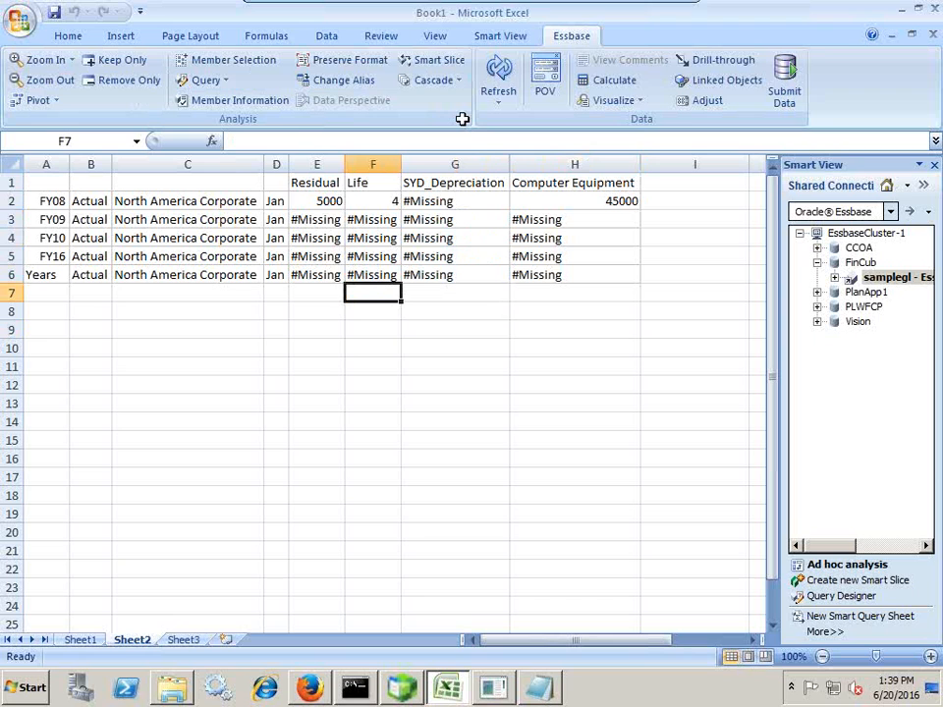
Step: Switch to Essbase Administration Services and execute the CalcSYD calculation script in the foreground
click(401, 688)
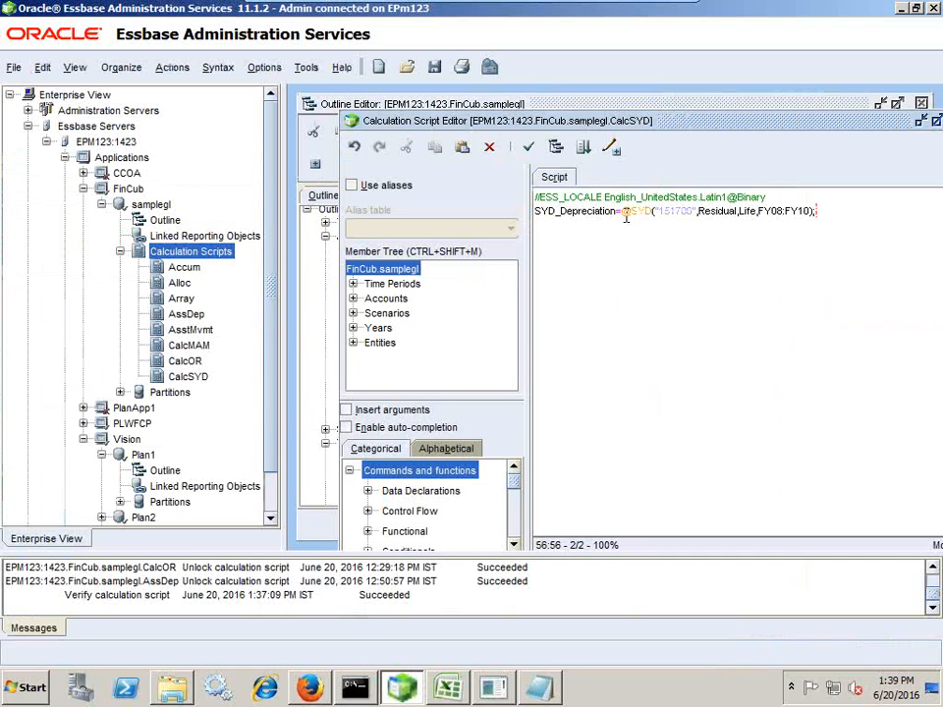
click(584, 146)
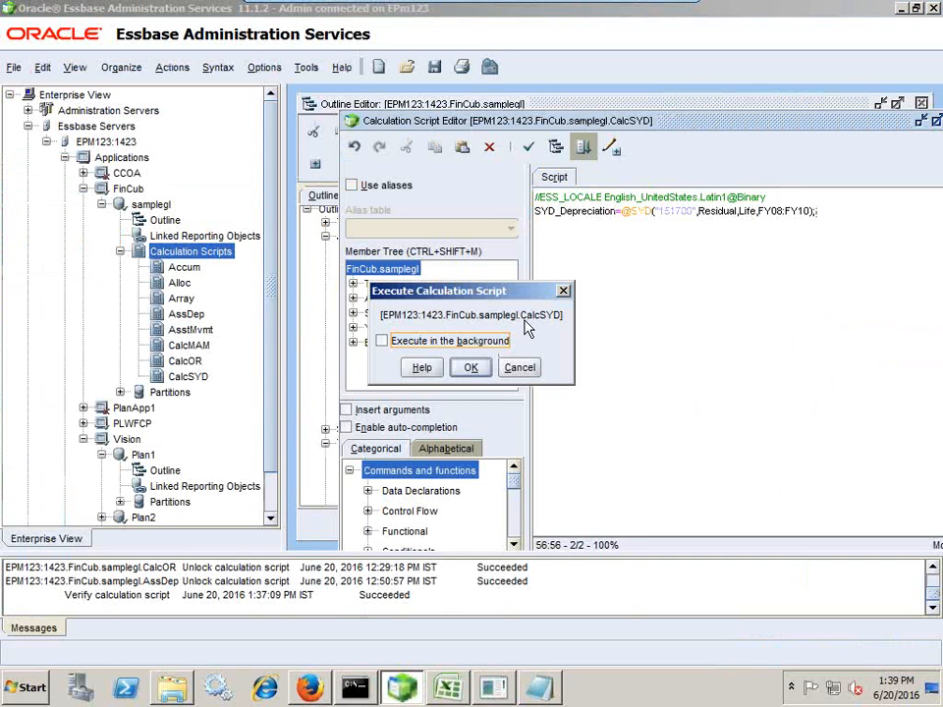
click(471, 367)
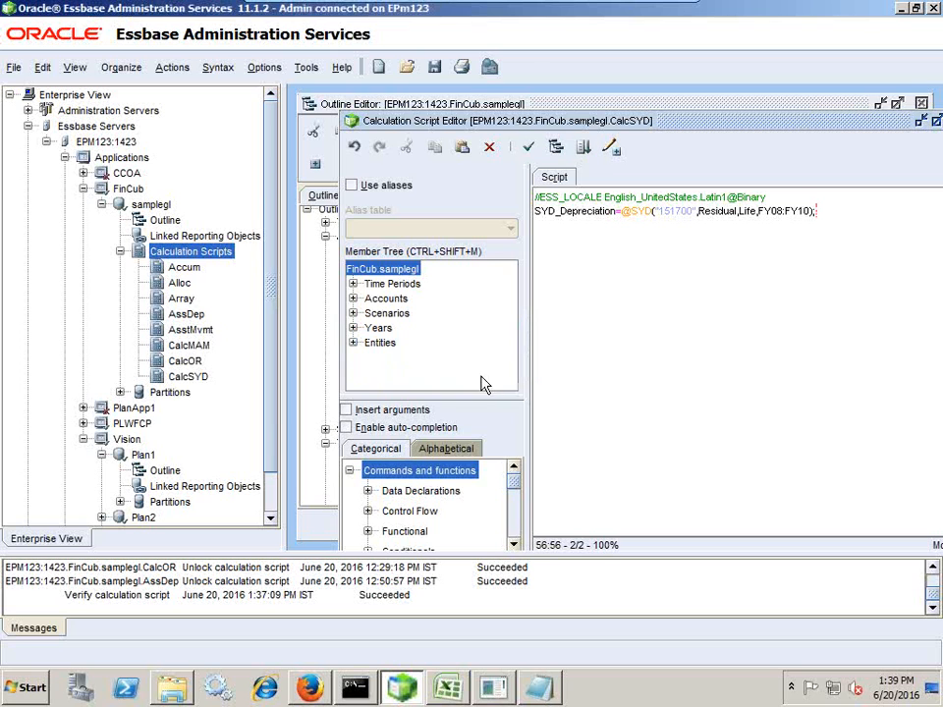
Step: Return to Excel, refresh the grid, and review the SYD_Depreciation values for FY08, FY09 and FY10
click(447, 688)
click(498, 73)
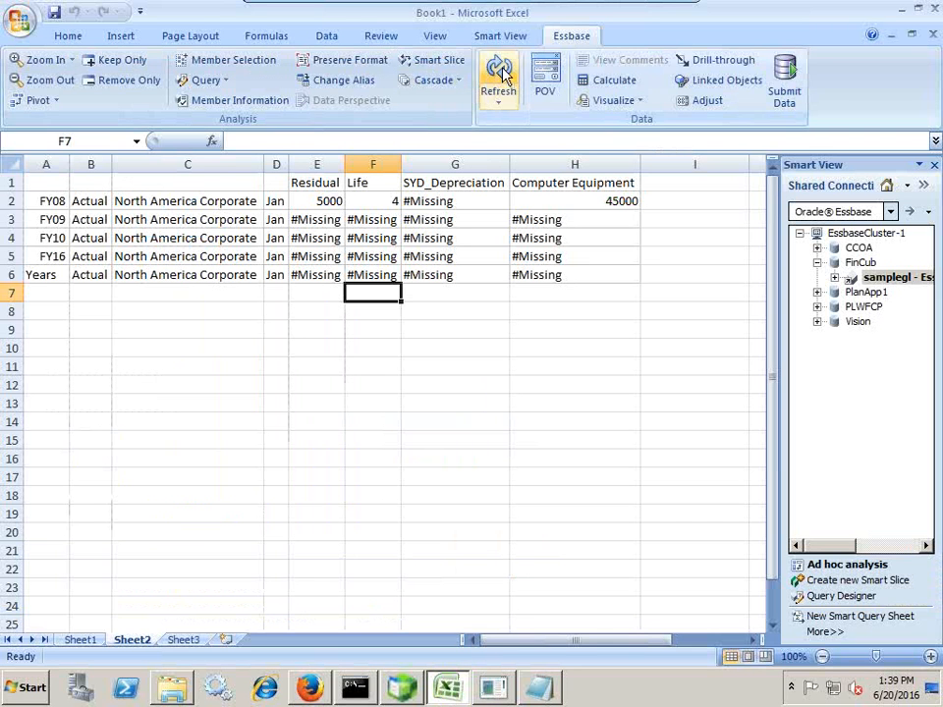
click(482, 293)
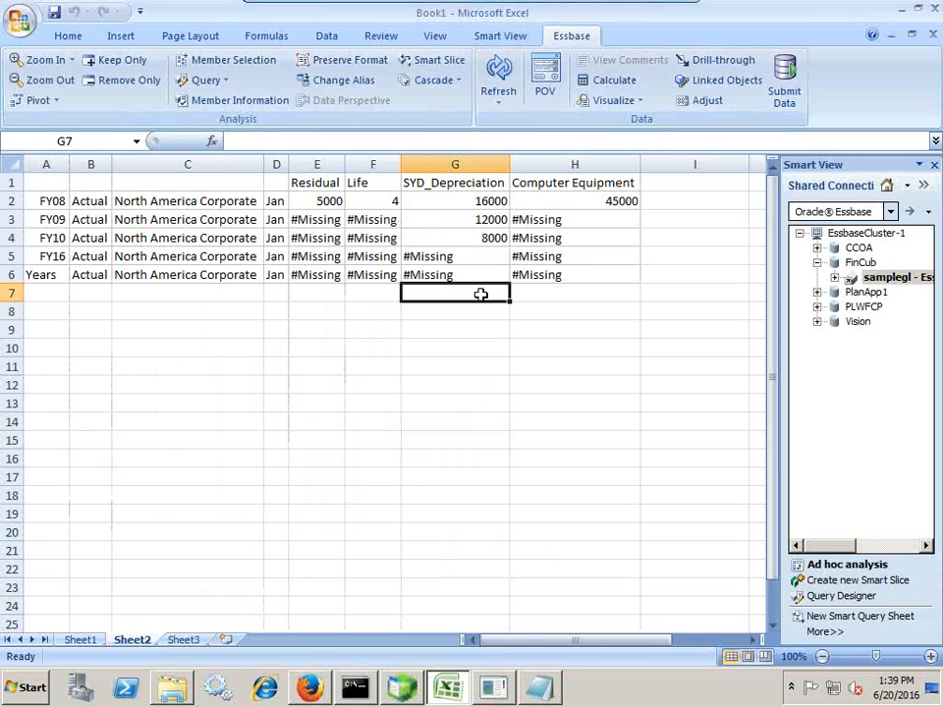
click(482, 202)
click(481, 219)
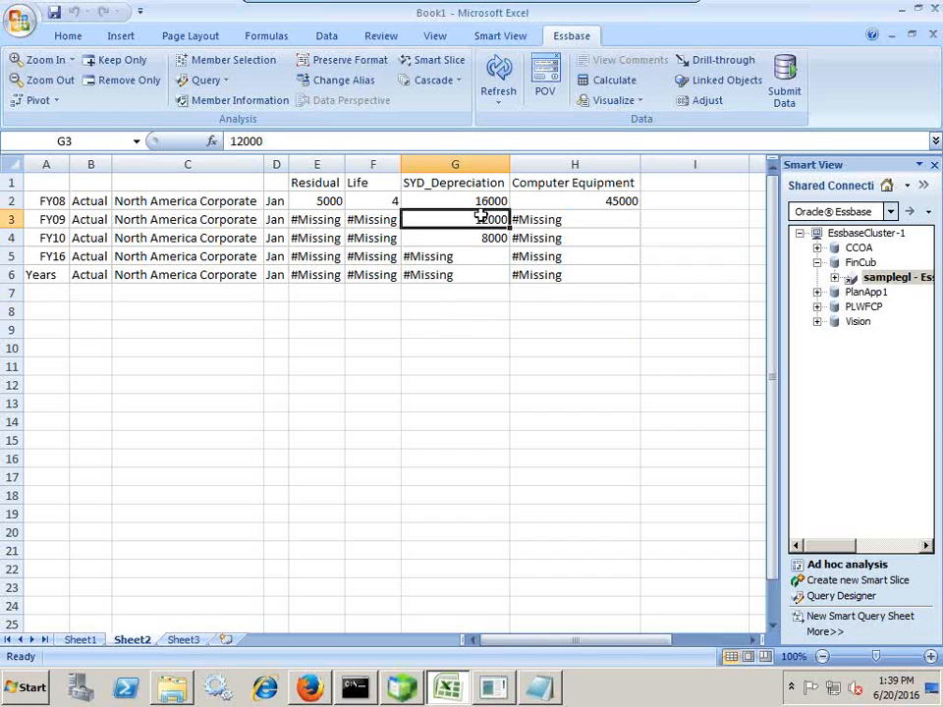
click(482, 237)
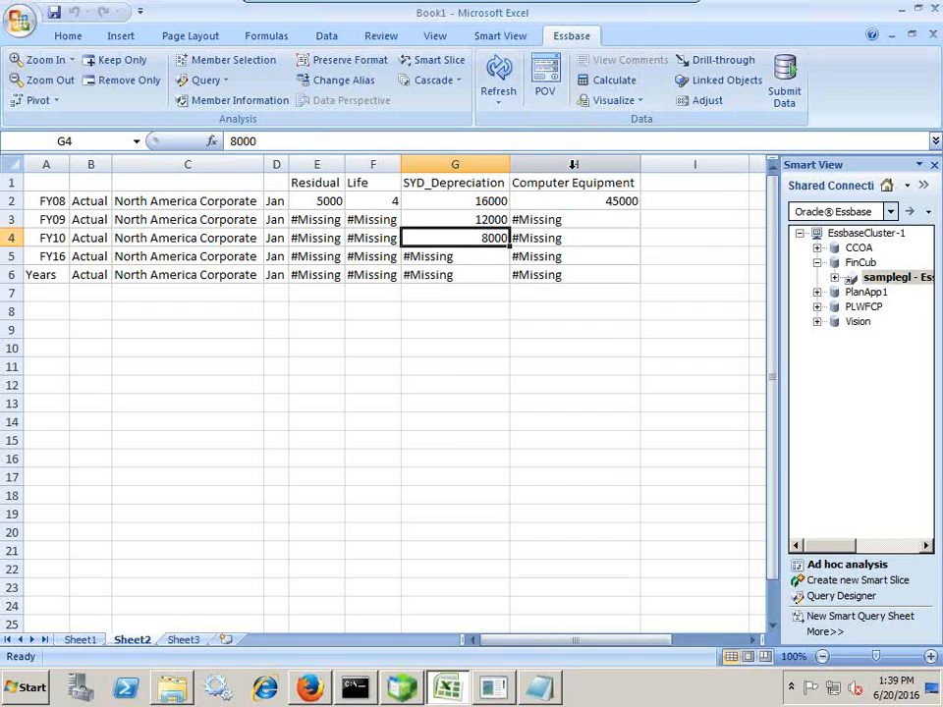
Step: Minimize the virtual machine and go to the closing "Any Question?" slide of the PowerPoint presentation
mouse_move(606, 9)
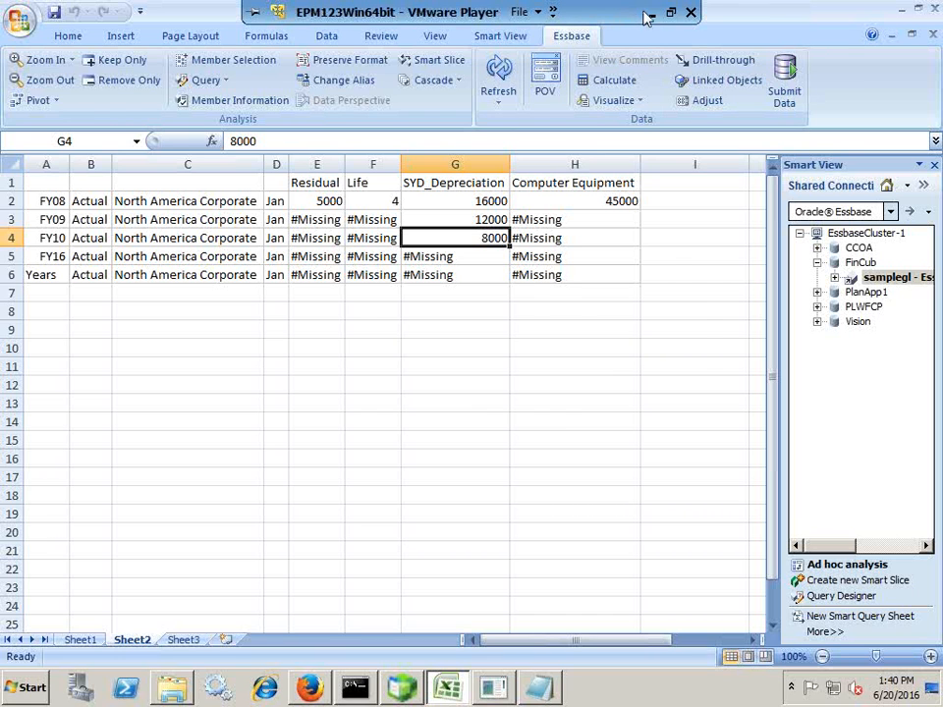
click(650, 13)
click(739, 562)
scroll(744, 575, down, 3)
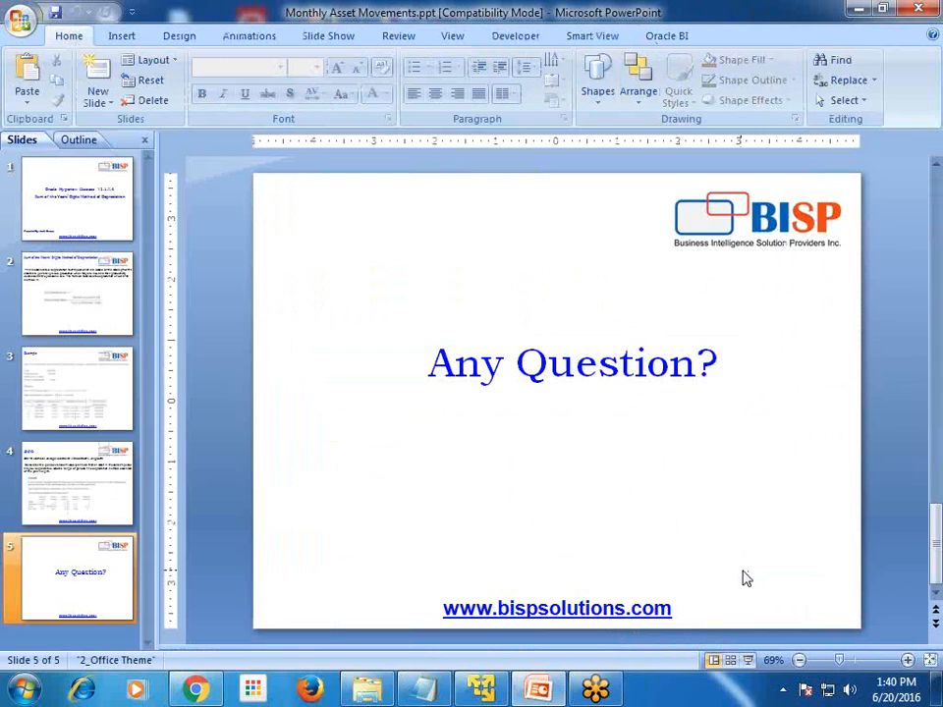